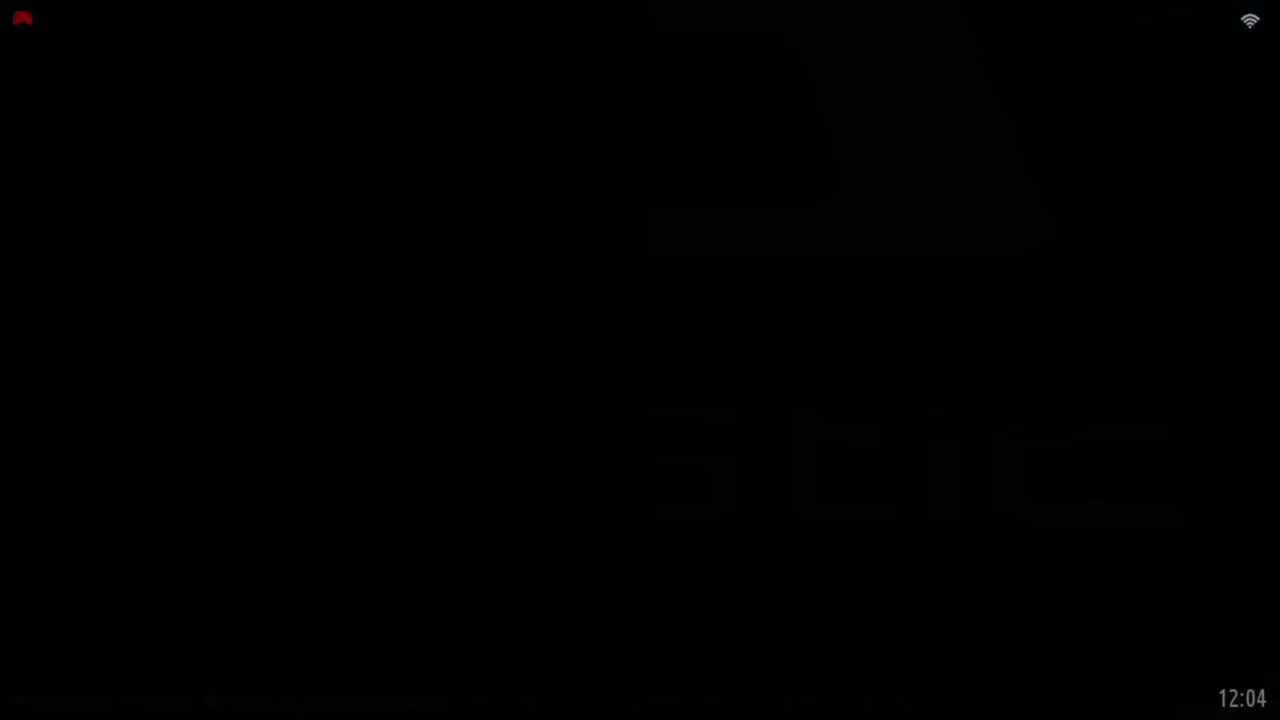
Run the Install Drastic setup script, dismiss its completion notice and return to the systems list.
key(Return)
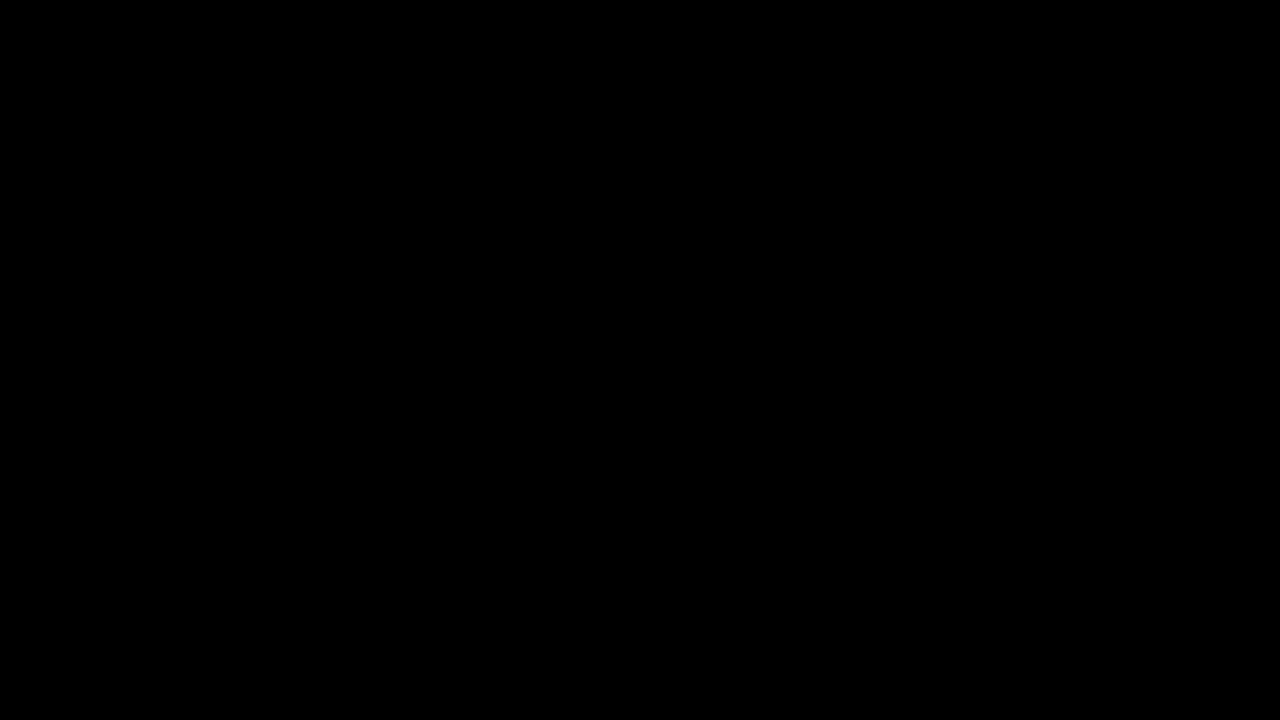
key(Down)
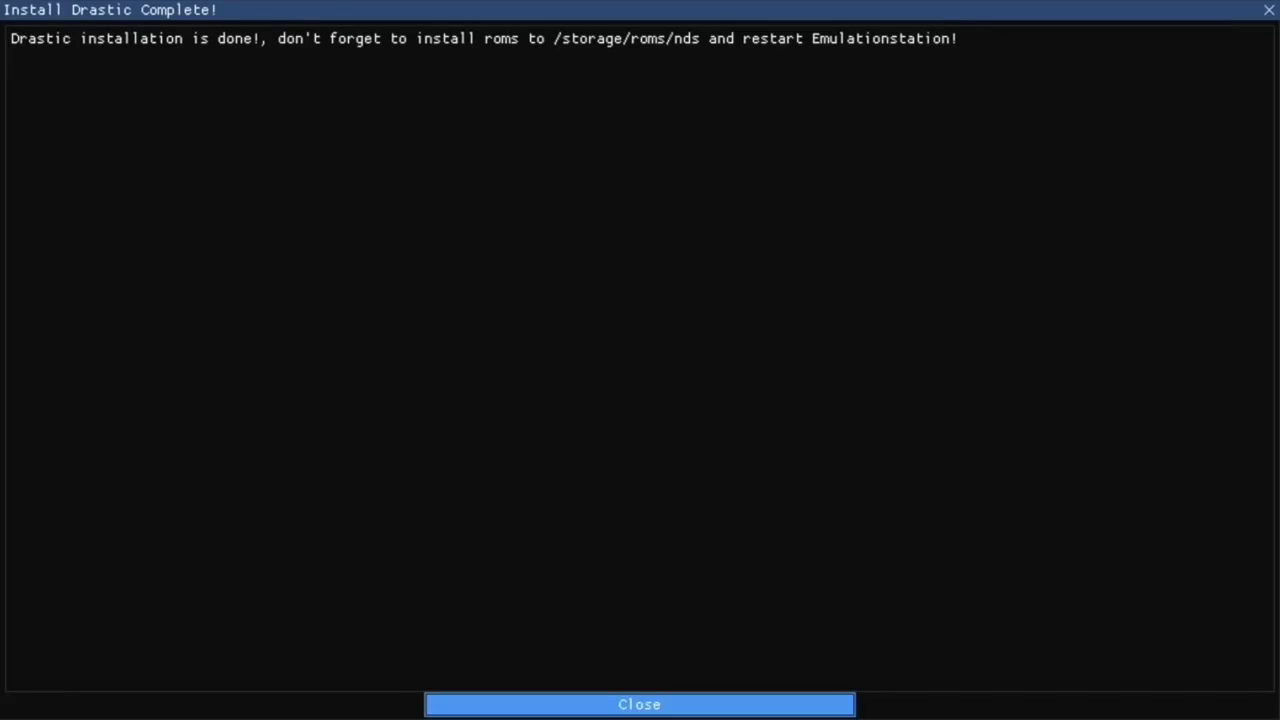
key(Return)
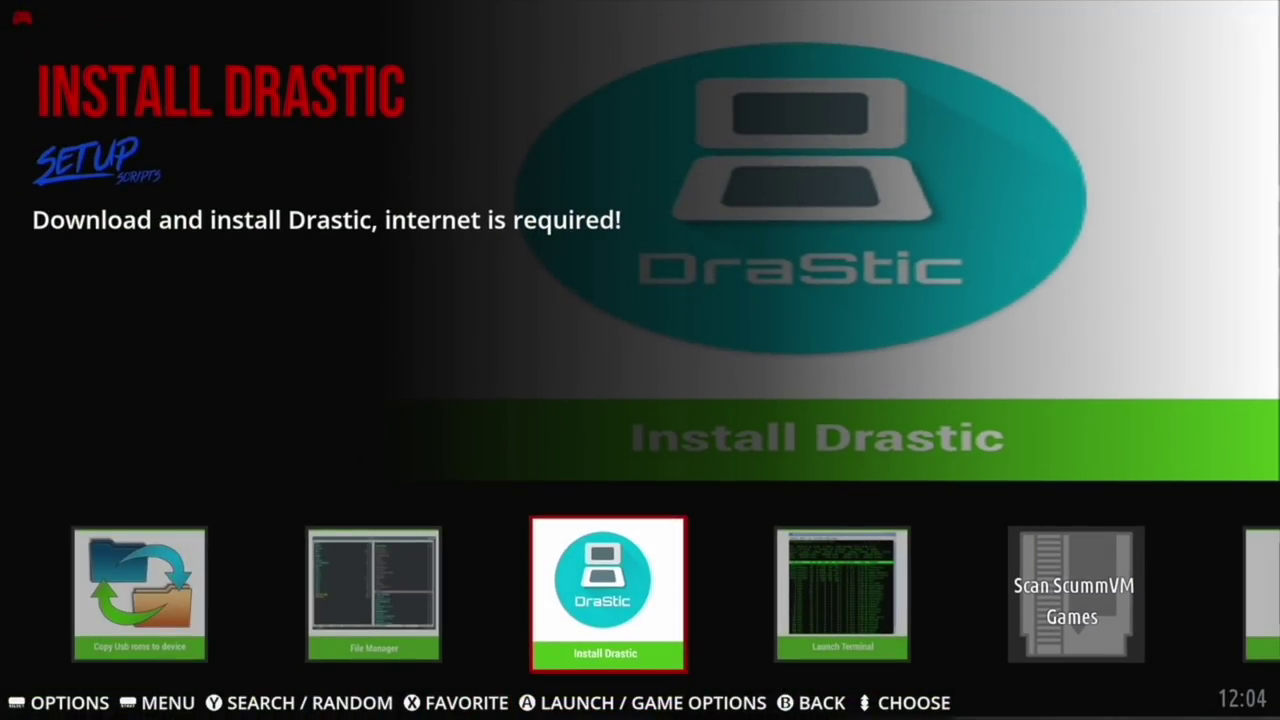
key(Escape)
Open the themes downloader from the updates and downloads settings.
key(Return)
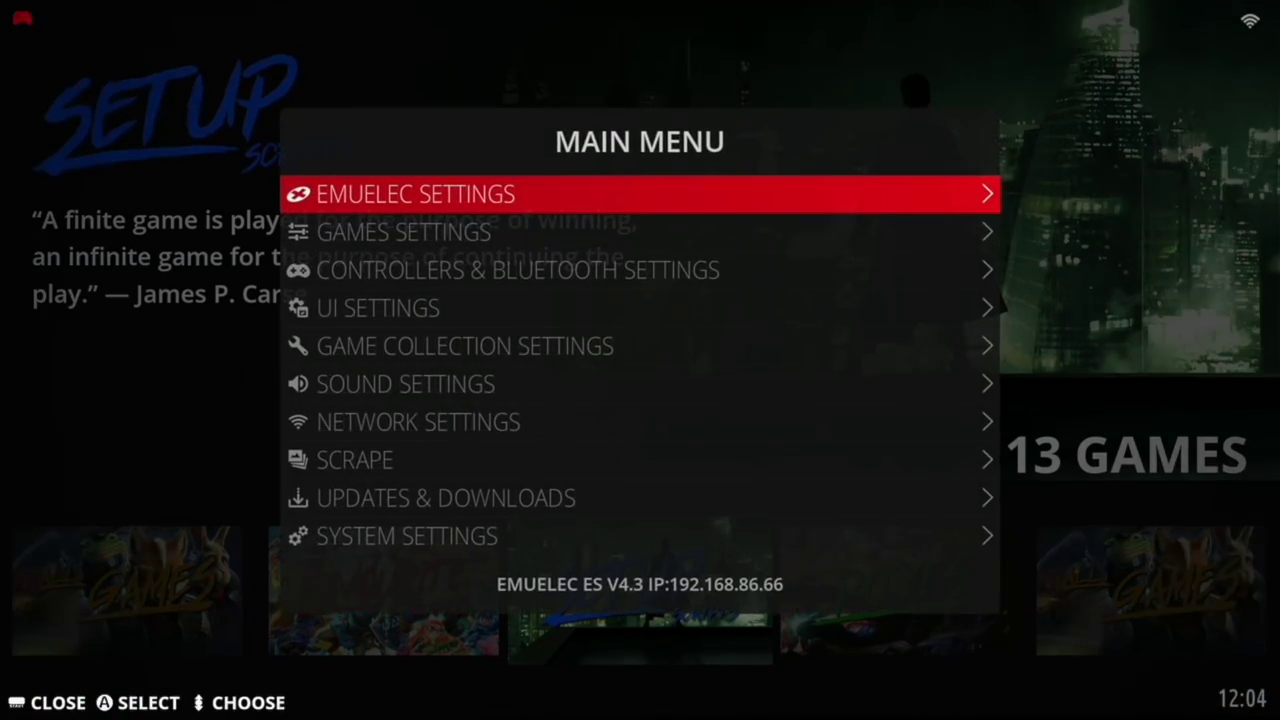
key(Down)
key(Down)
key(Down)
key(Down)
key(Down)
key(Down)
key(Down)
key(Down)
key(Return)
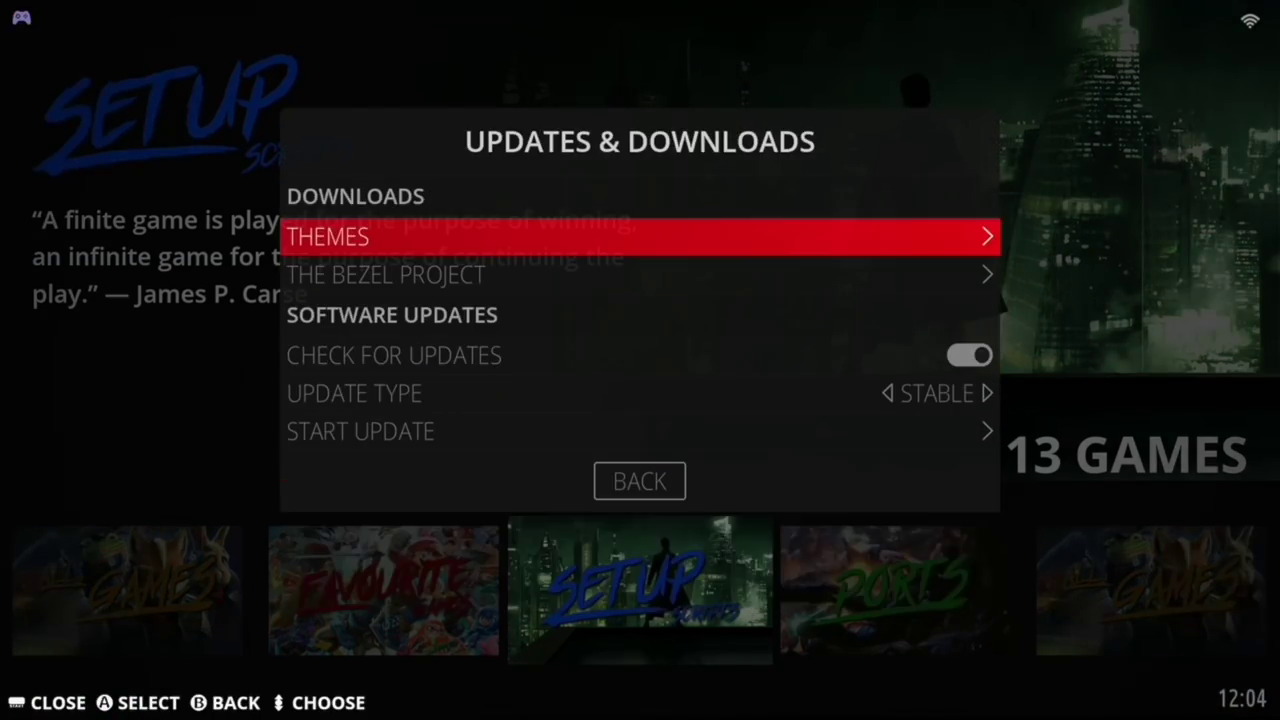
key(Return)
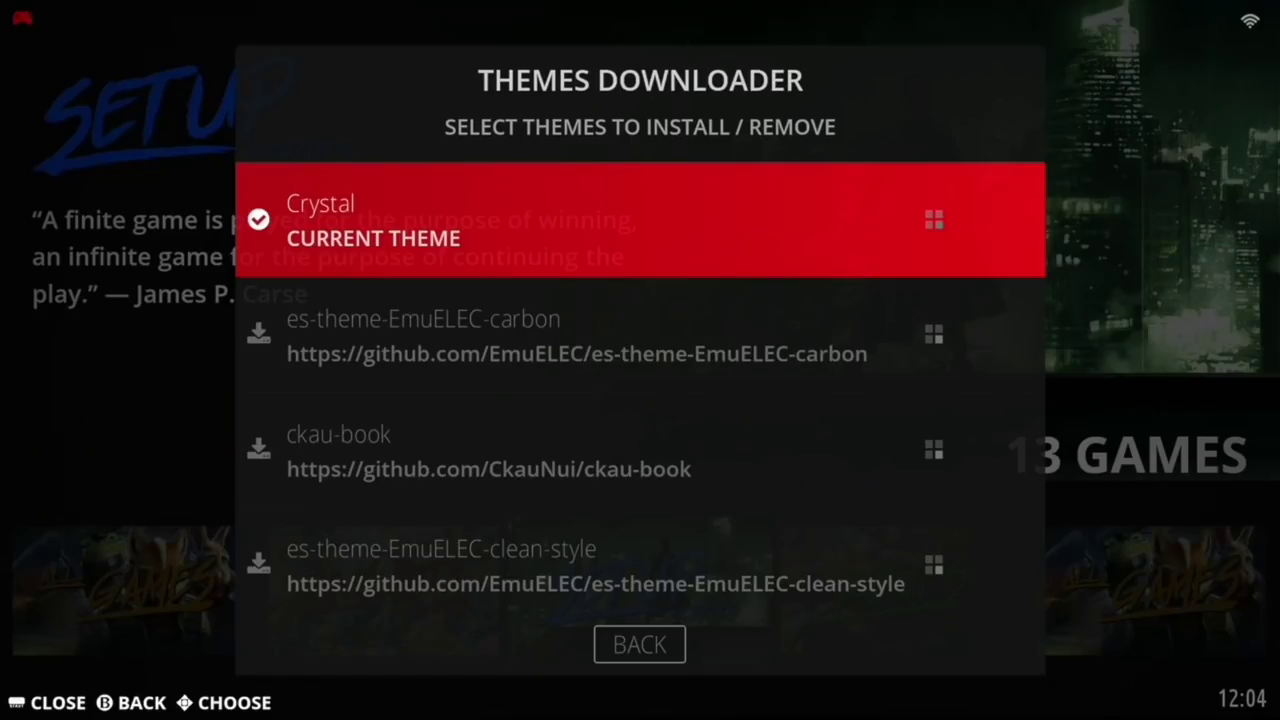
Install the es-theme-supersweet-EmuELEC theme from the downloadable themes.
key(Down)
key(Down)
key(Down)
key(Down)
key(Down)
key(Down)
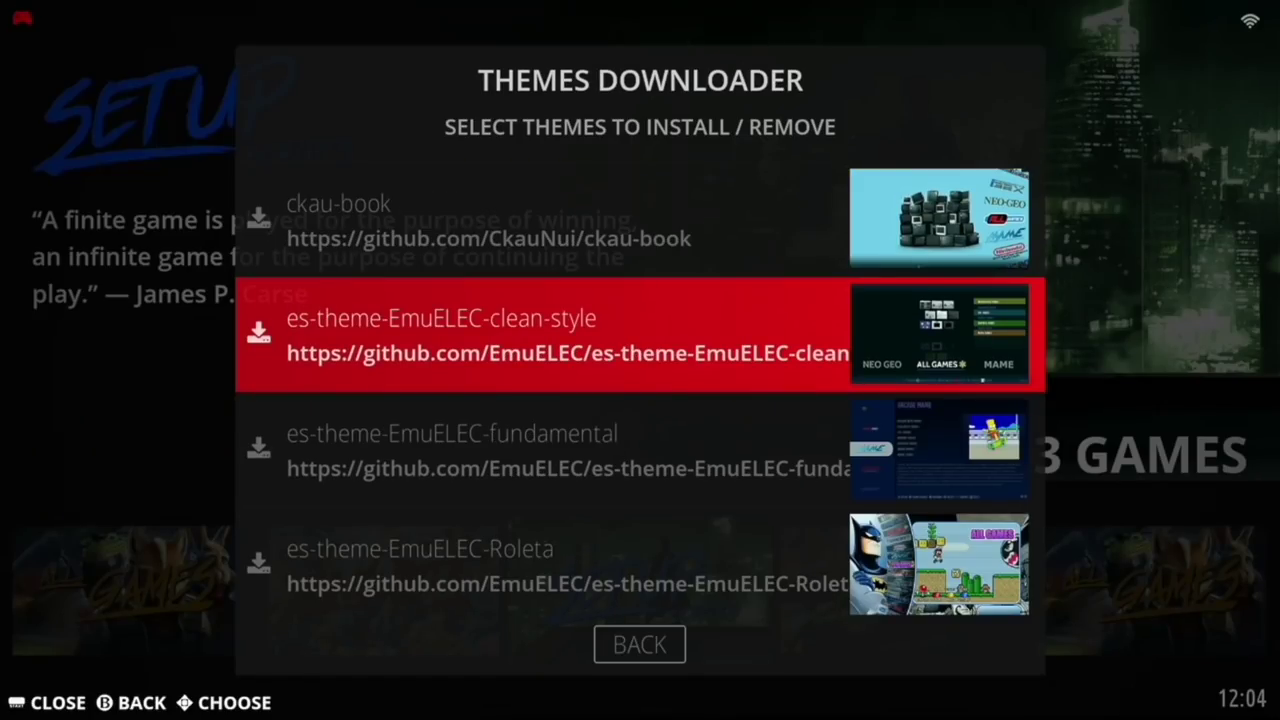
key(Down)
key(Down)
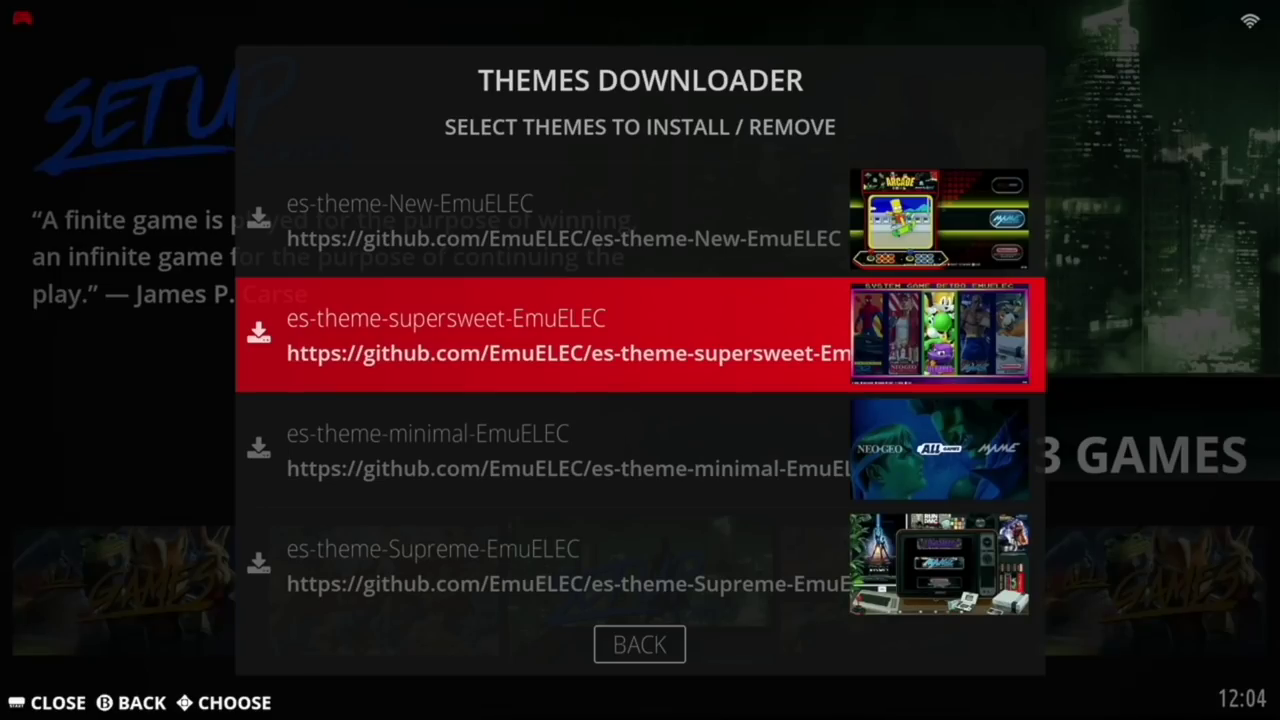
key(Return)
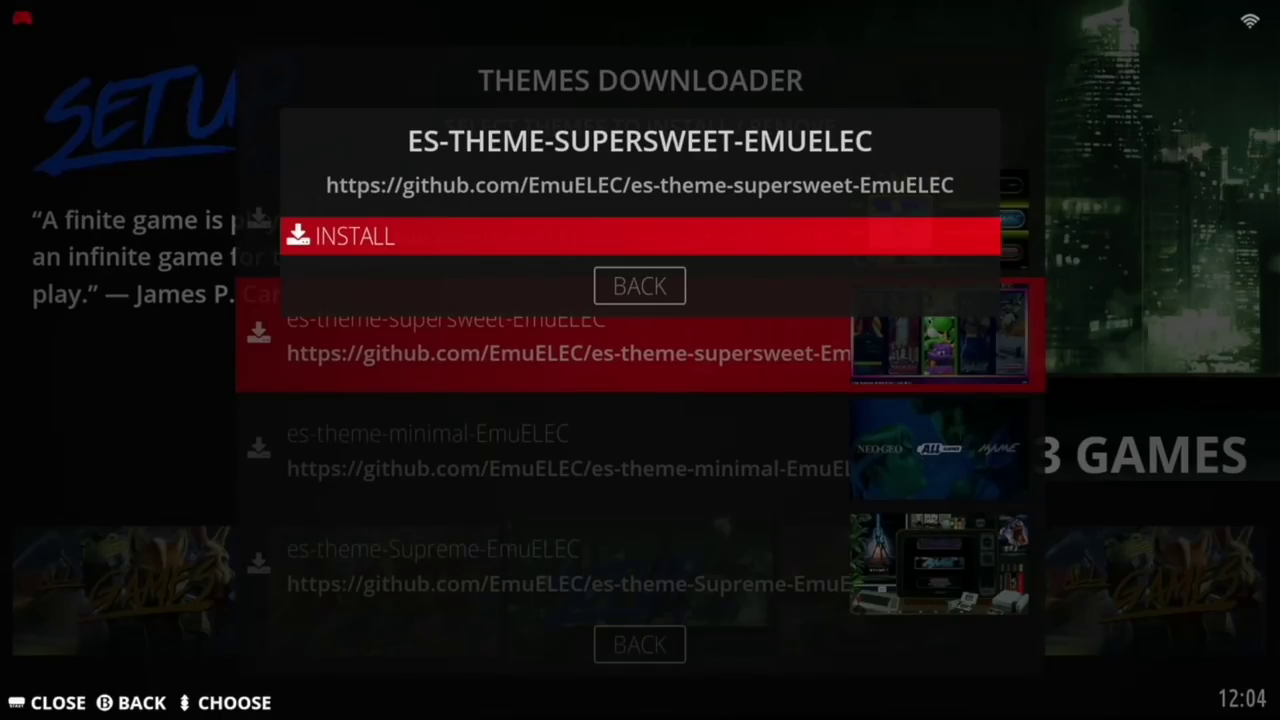
key(Return)
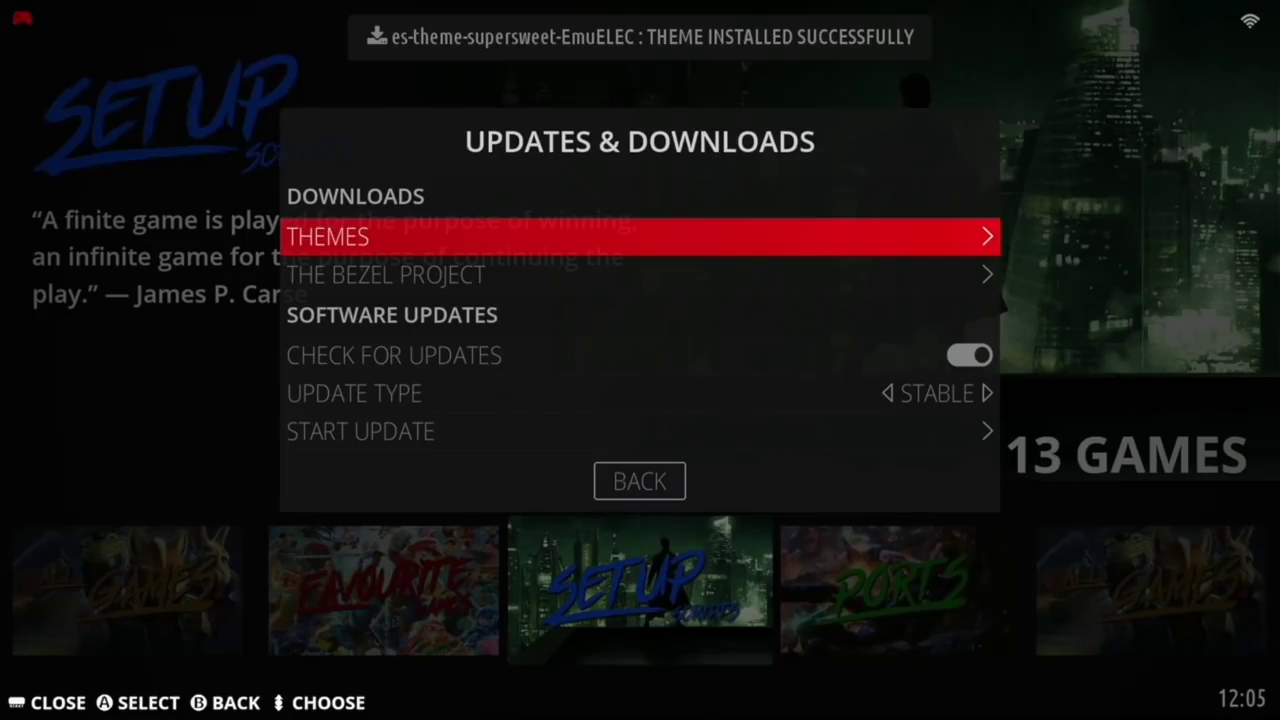
Start the stable EmuELEC software update, accept version 4.3 and return to the main menu.
key(Down)
key(Down)
key(Down)
key(Down)
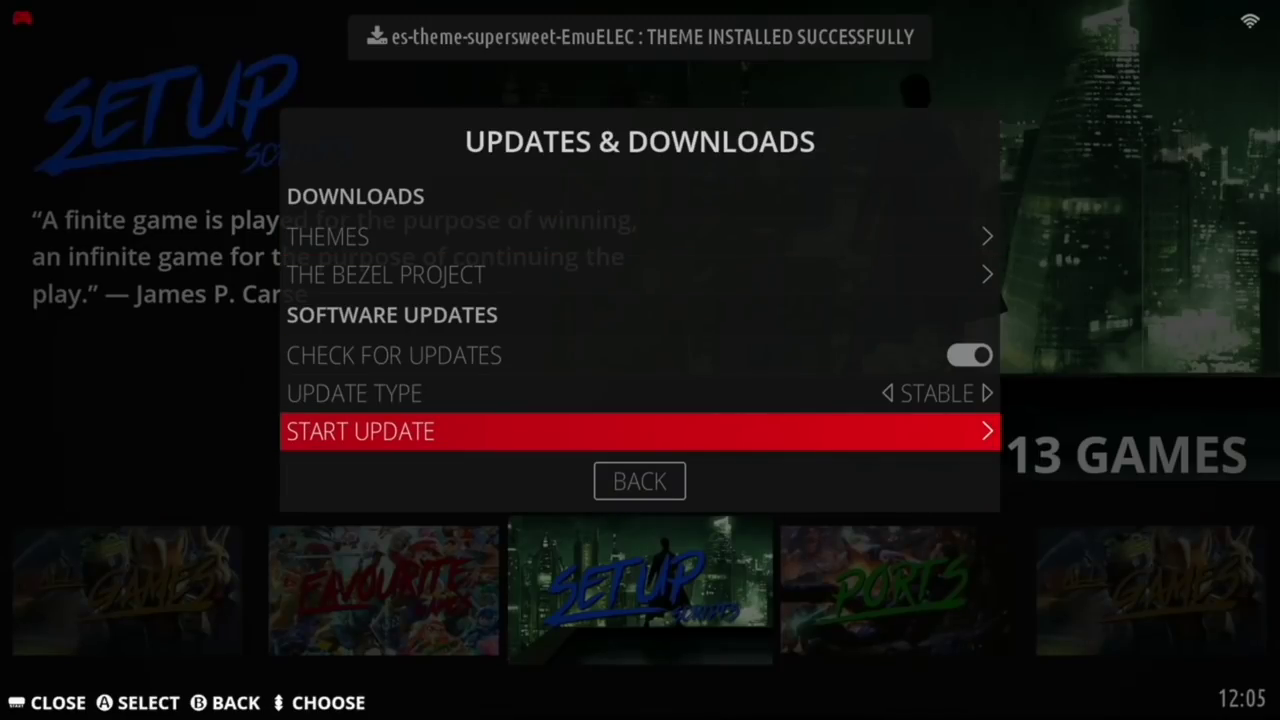
key(Return)
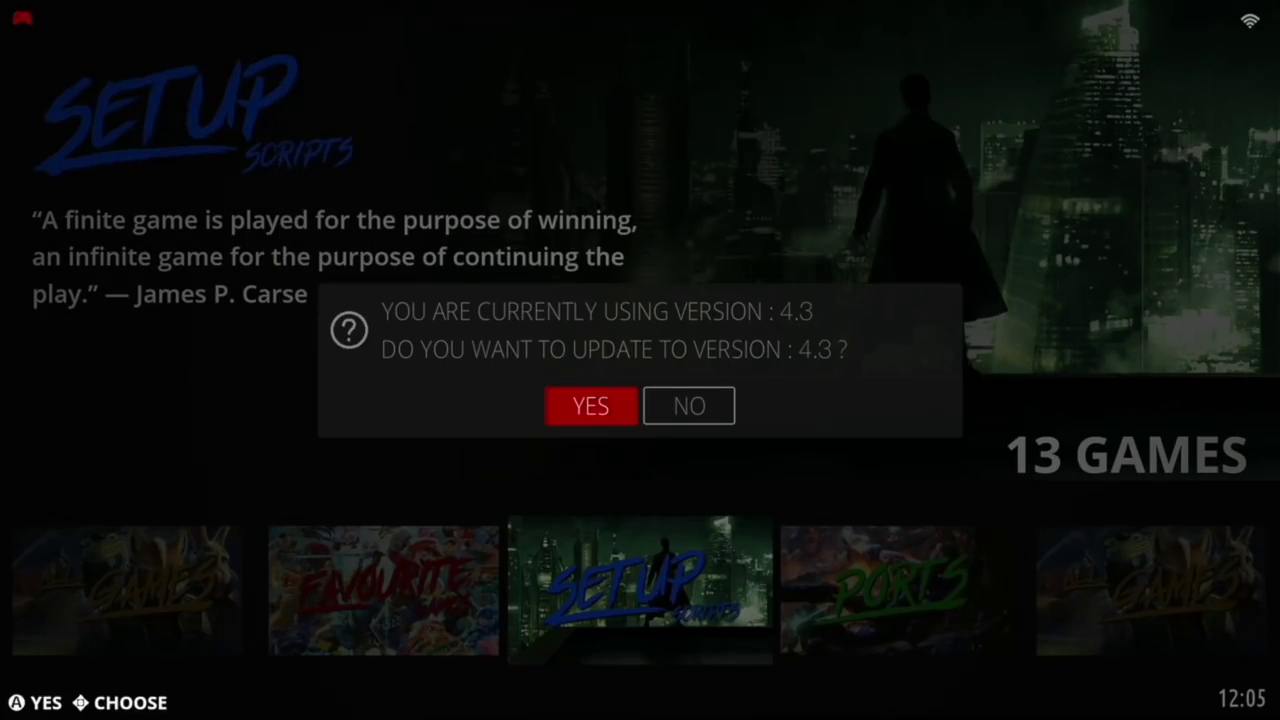
key(Return)
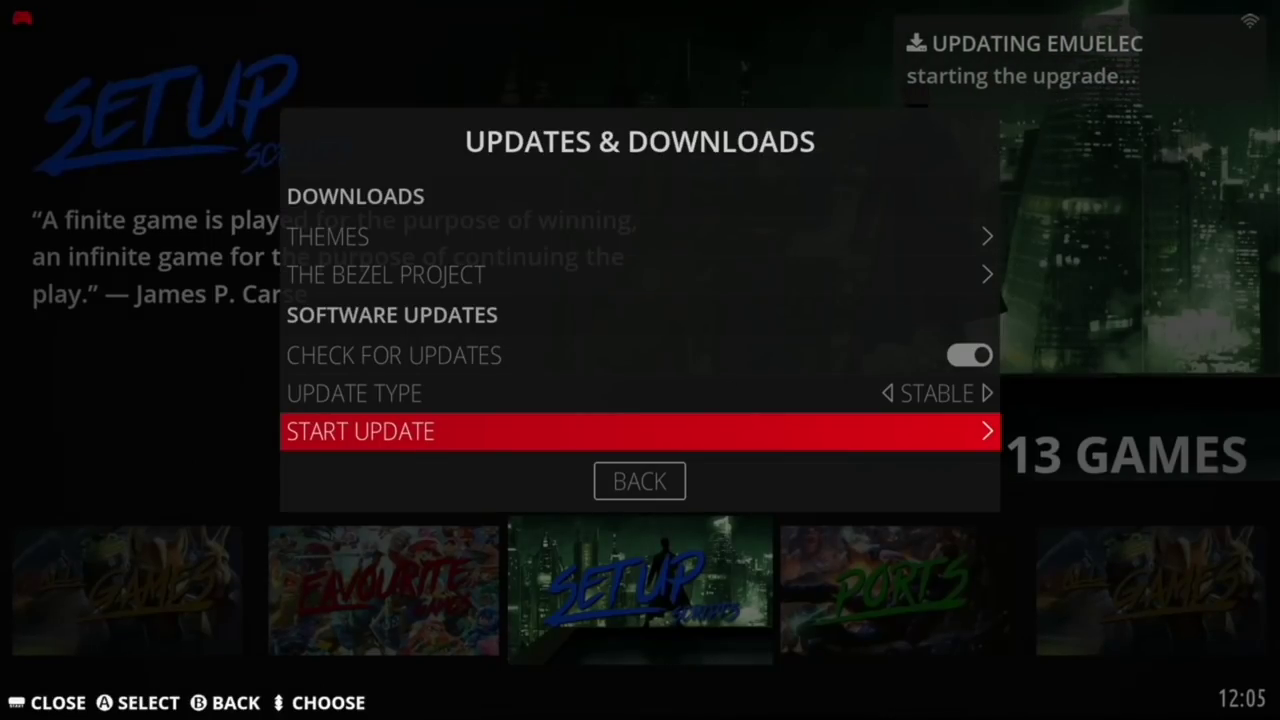
key(Escape)
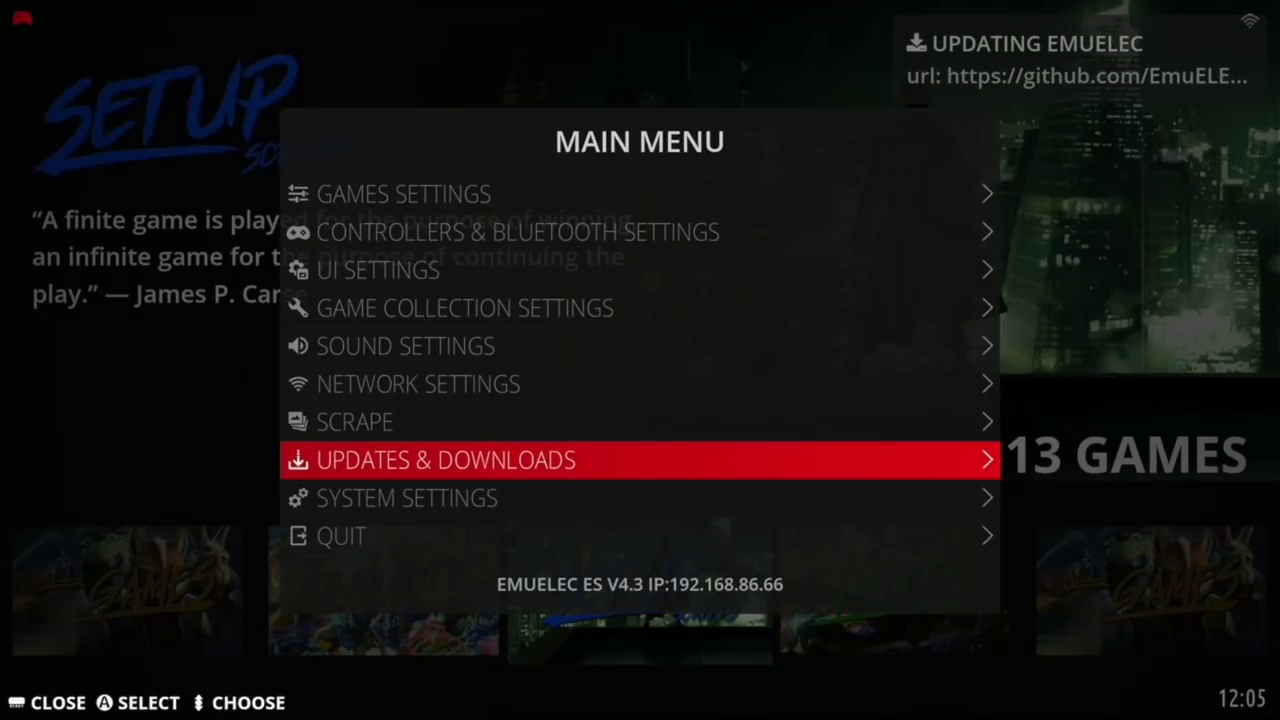
Change the interface theme set to ES-THEME-SUPERSWEET-EMUELEC.
key(Up)
key(Up)
key(Up)
key(Up)
key(Up)
key(Return)
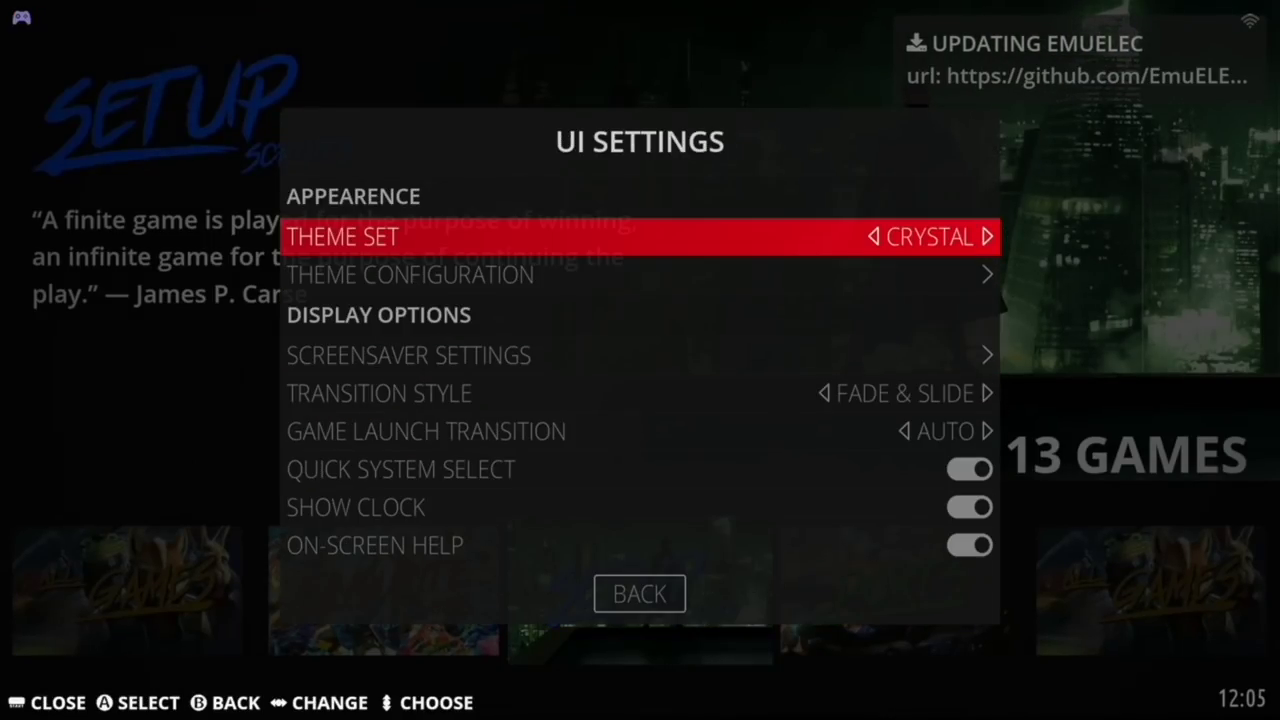
key(Return)
key(Down)
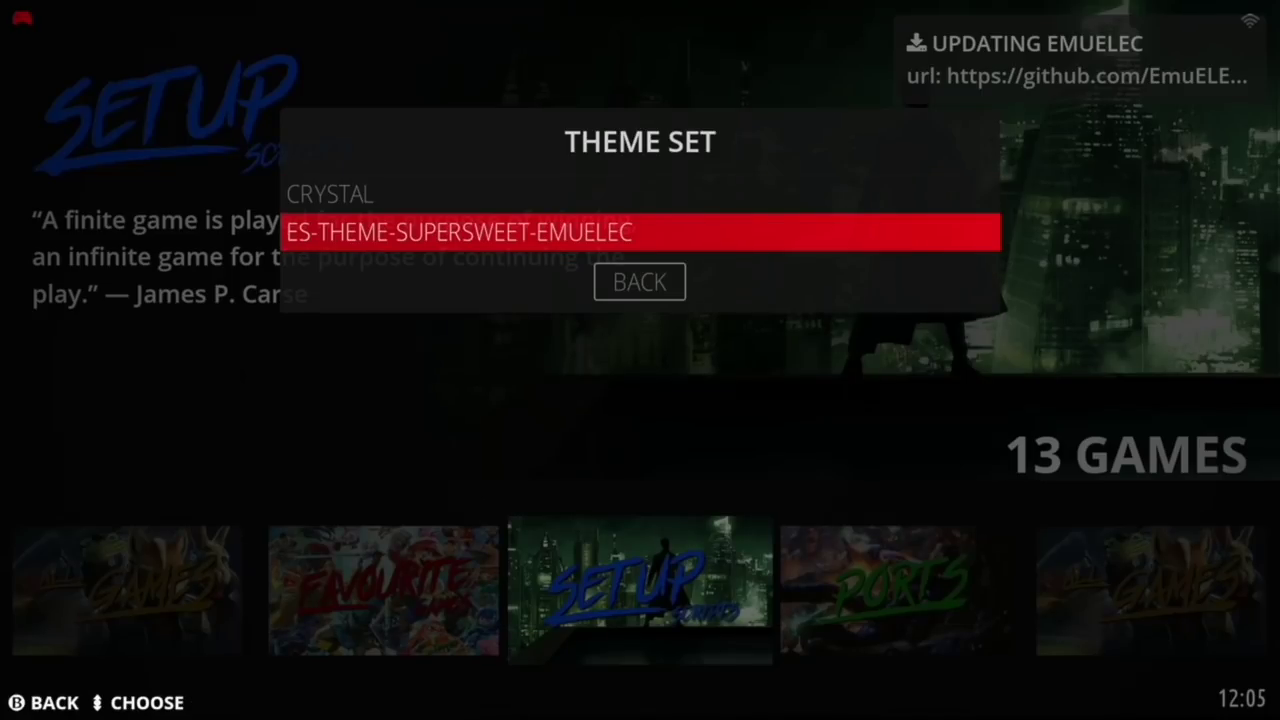
key(Return)
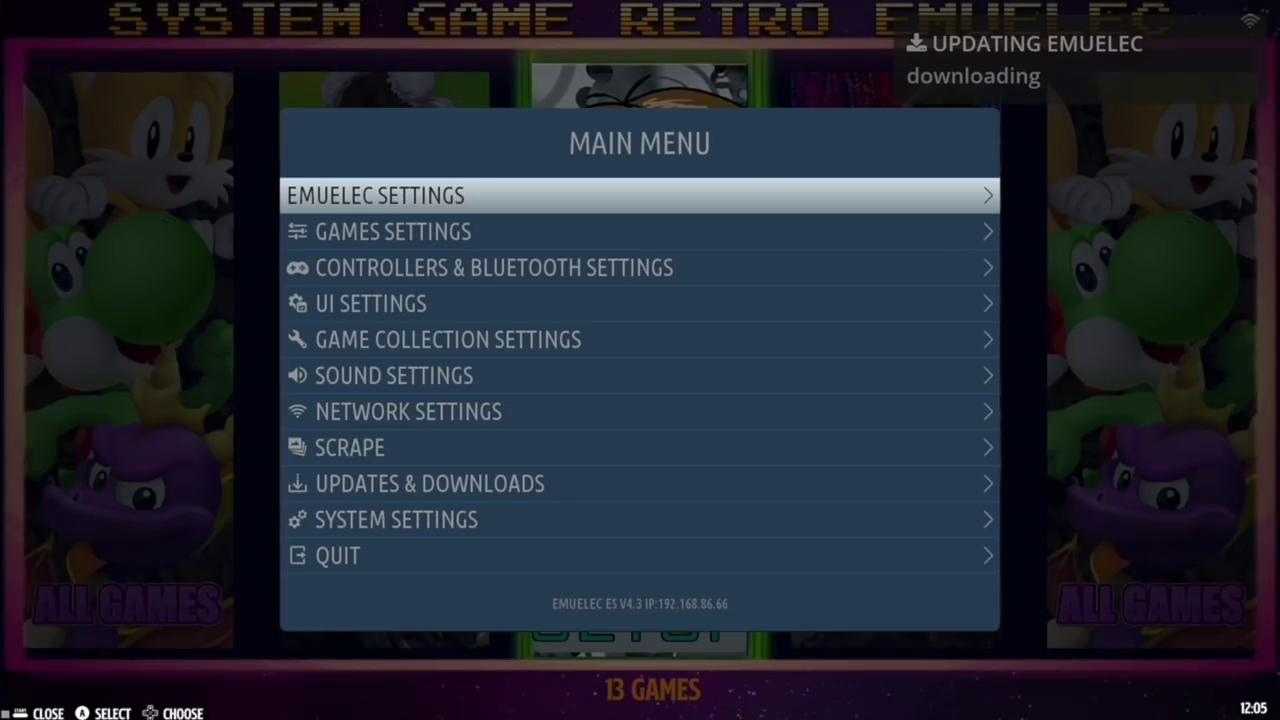
Leave the main menu and browse the system carousel in the supersweet theme.
key(Escape)
key(Right)
key(Right)
key(Right)
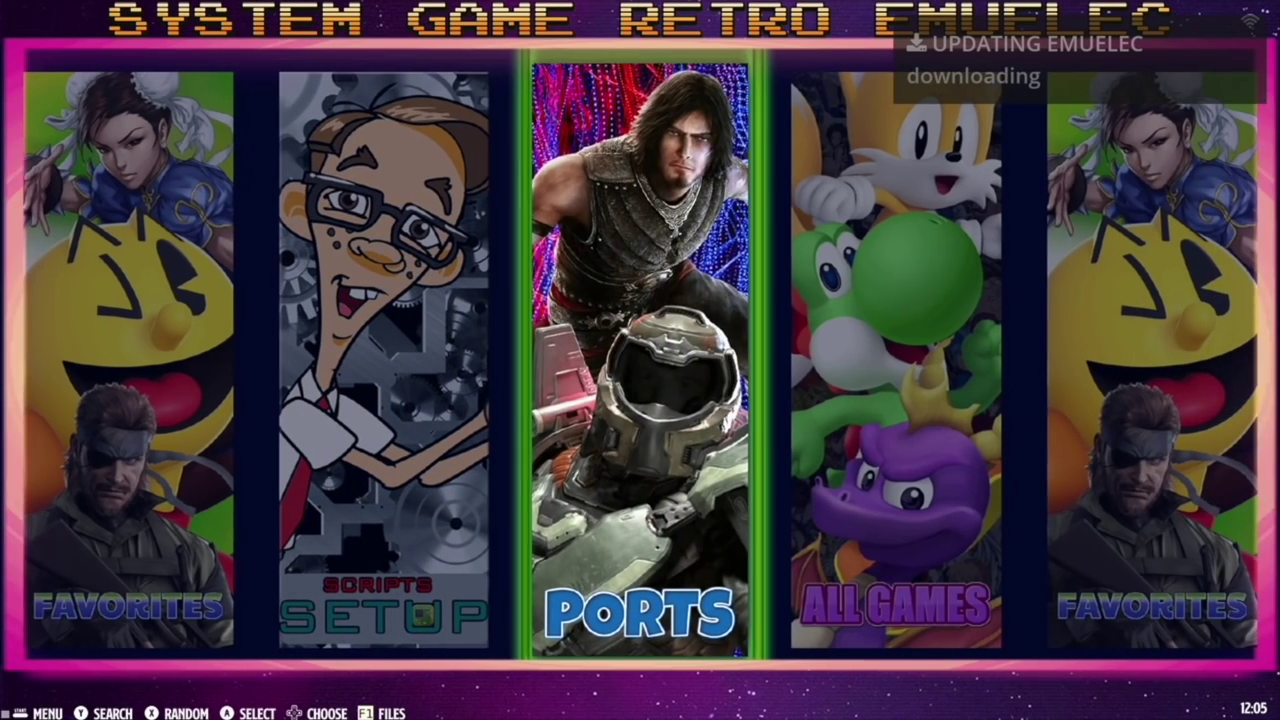
key(Right)
key(Right)
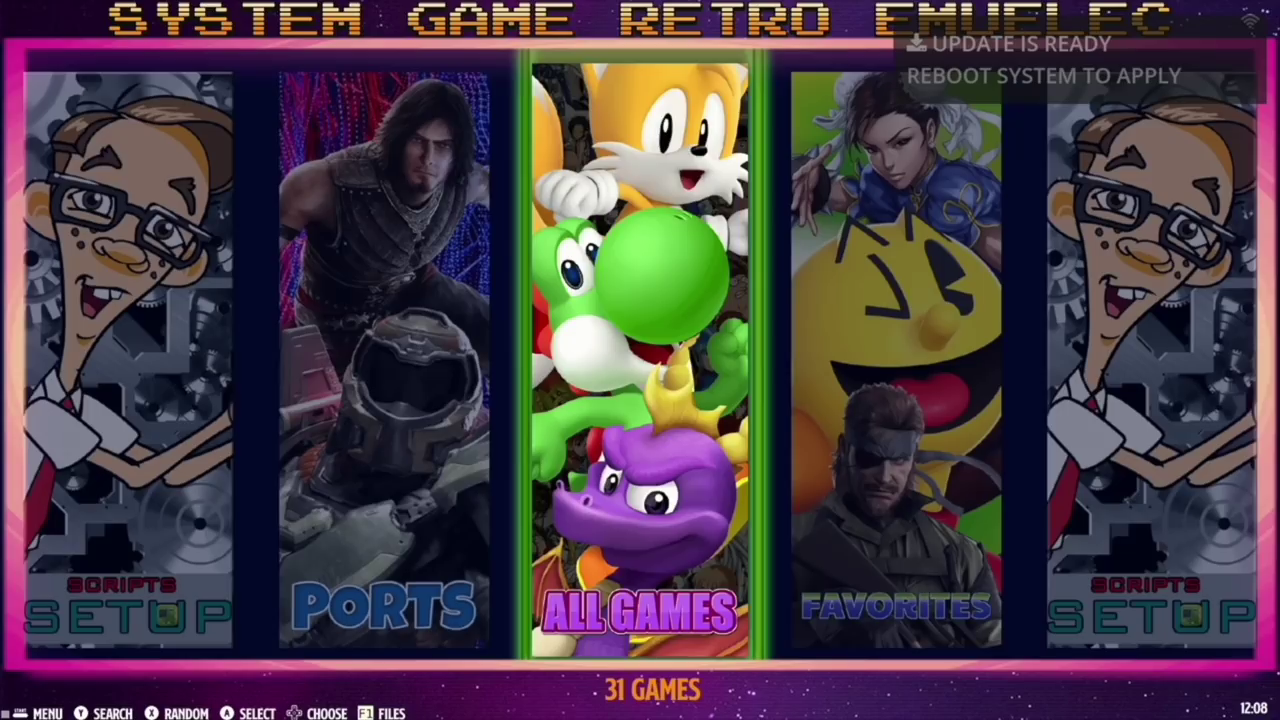
Restart the whole system to apply the downloaded update.
key(Escape)
key(Down)
key(Down)
key(Down)
key(Down)
key(Down)
key(Down)
key(Down)
key(Down)
key(Down)
key(Down)
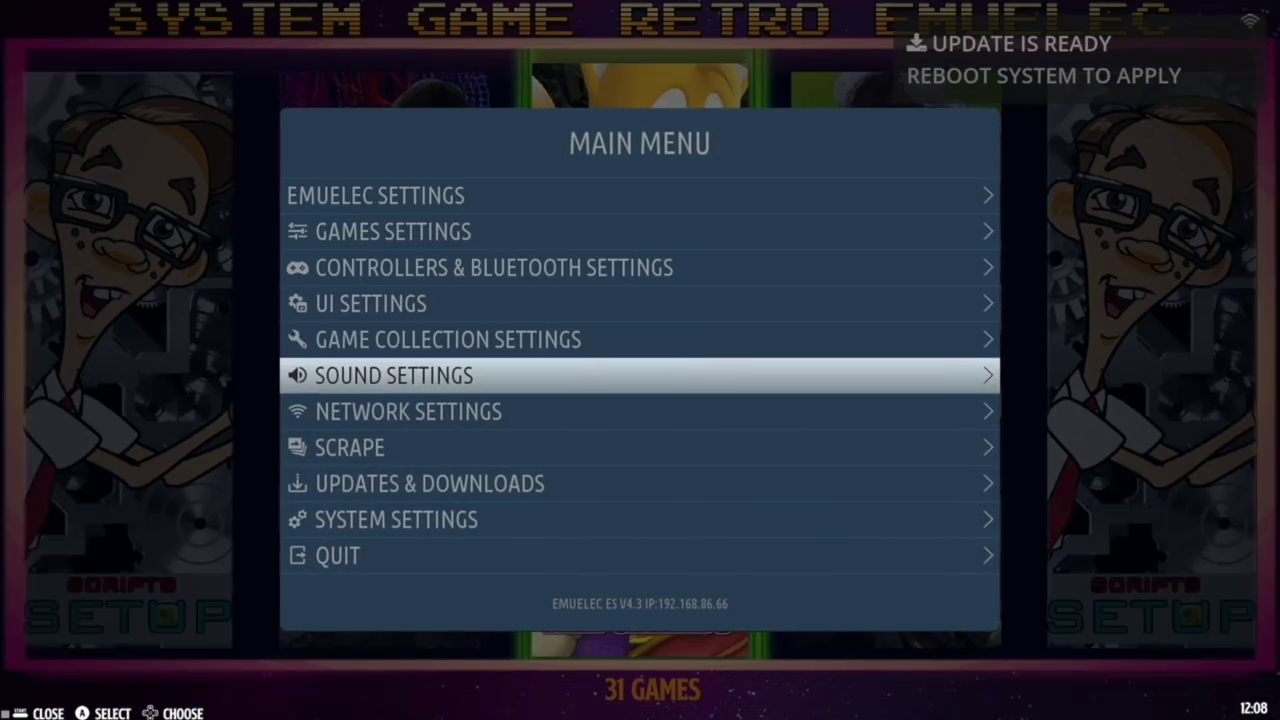
key(Return)
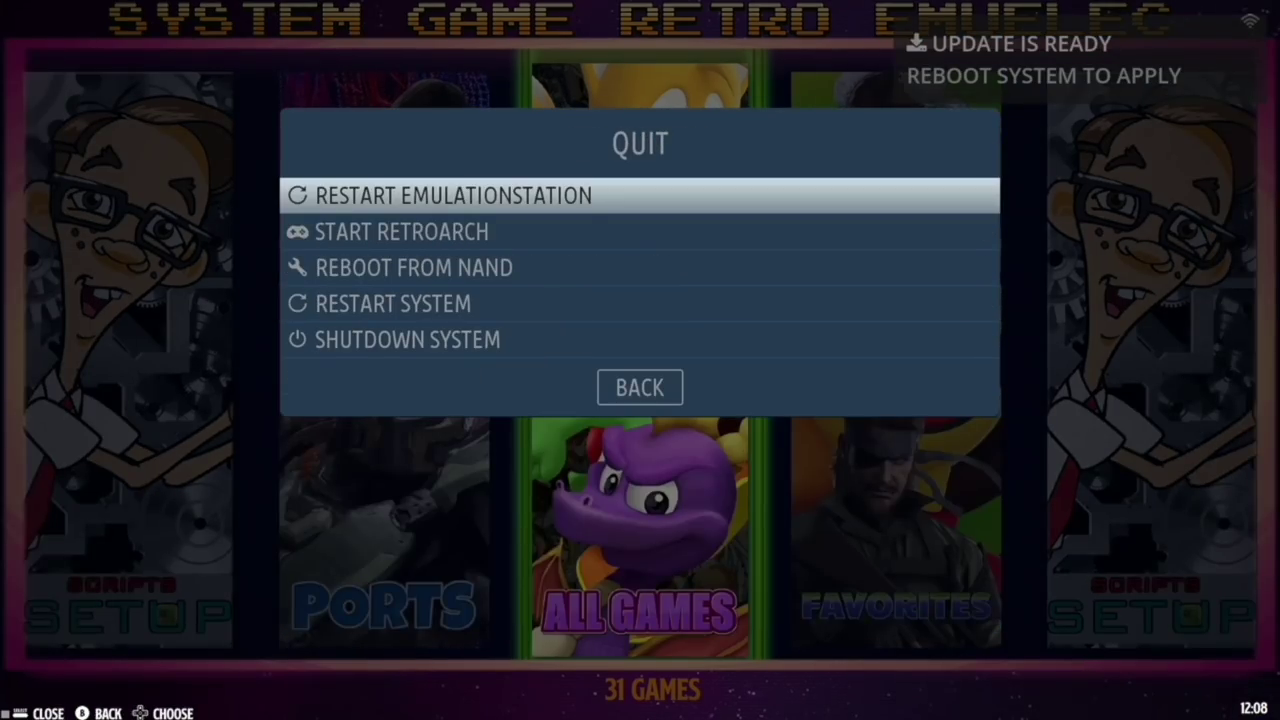
key(Down)
key(Down)
key(Down)
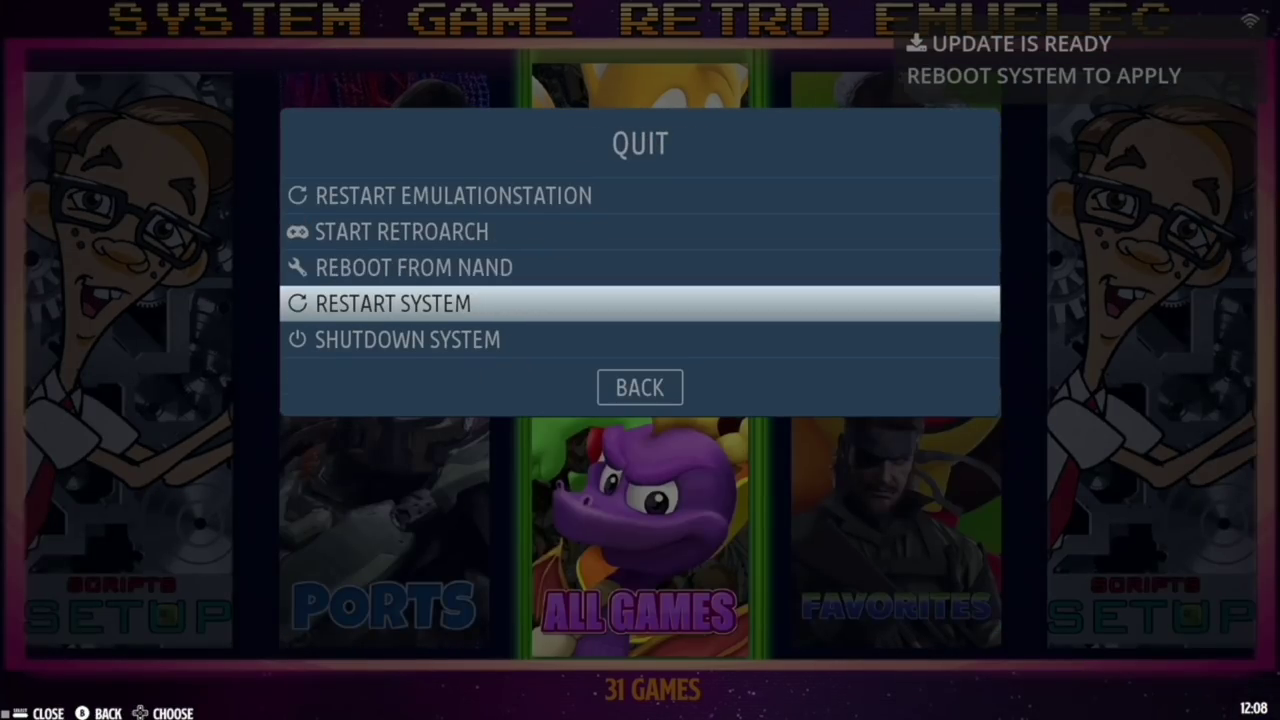
key(Return)
key(Return)
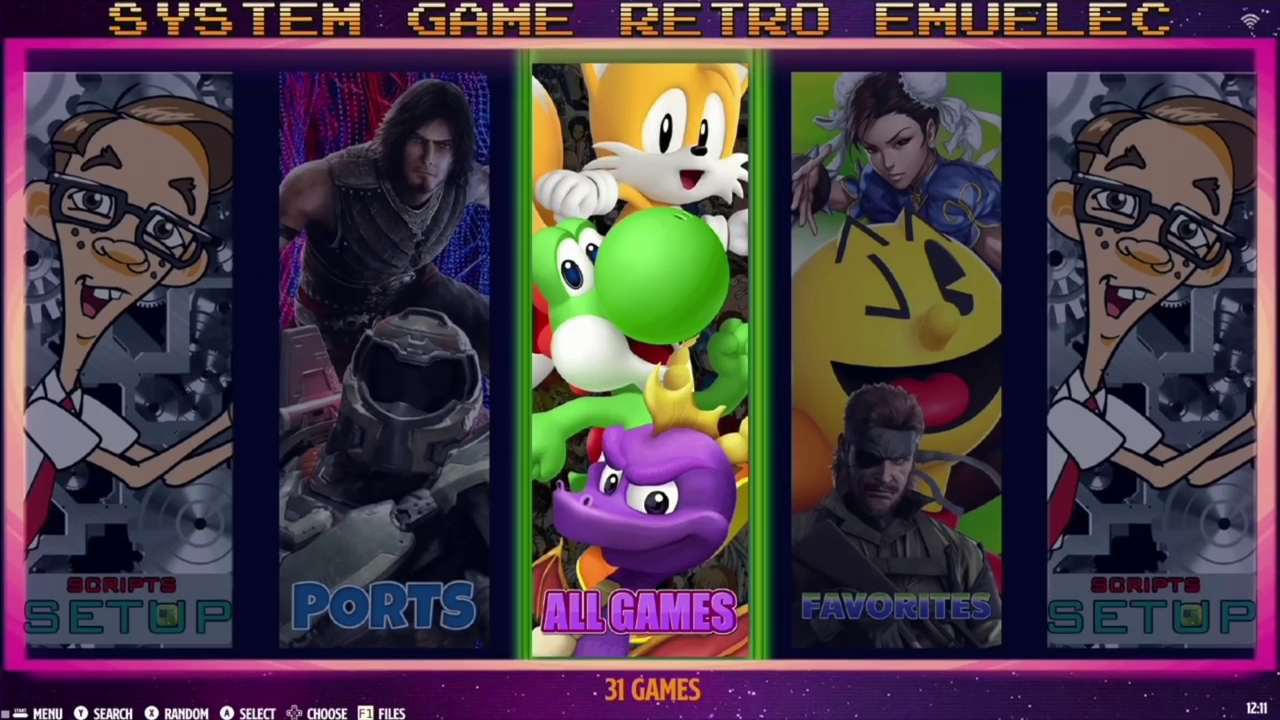
Shut down the EmuELEC system and confirm the shutdown.
key(Menu)
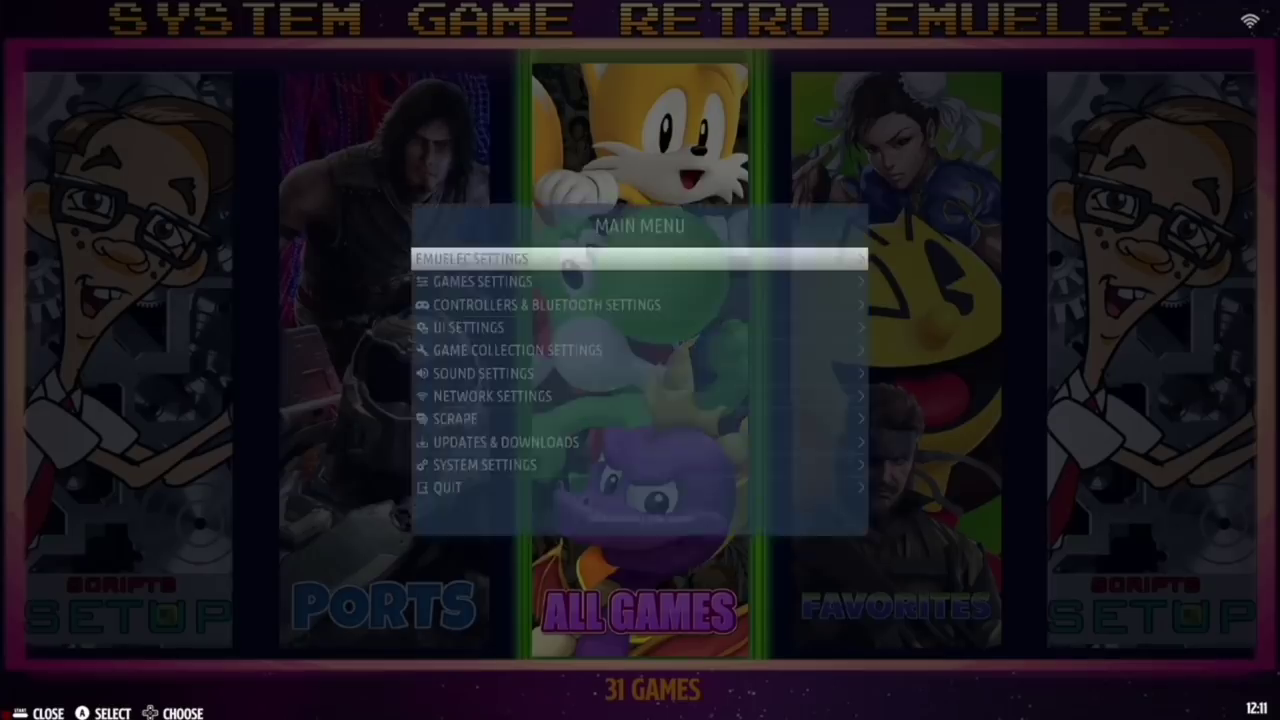
key(Up)
key(Return)
key(Up)
key(Up)
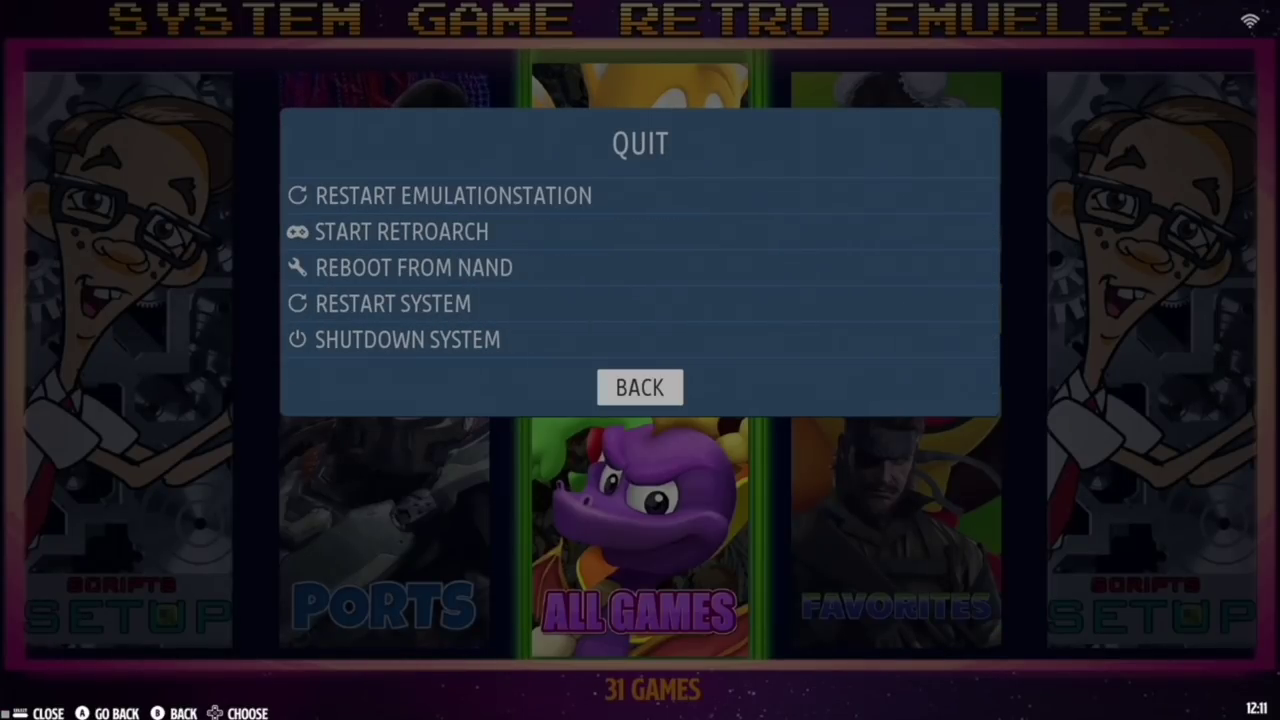
key(Return)
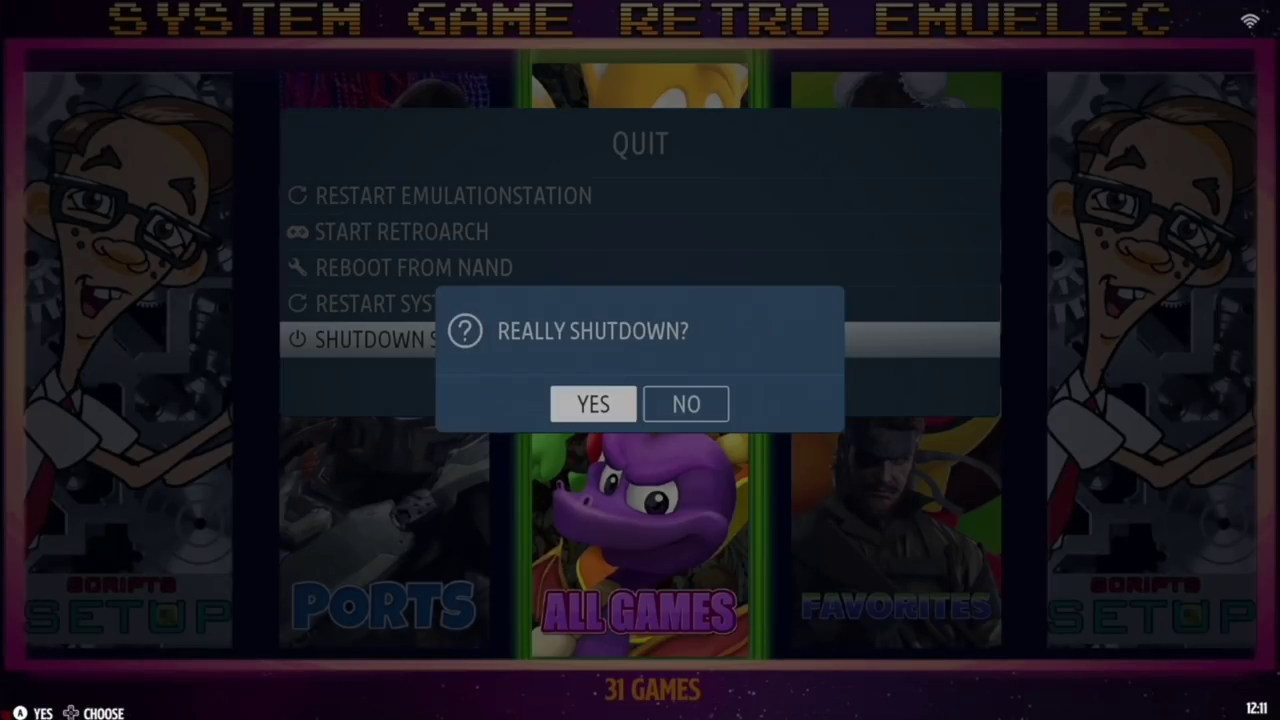
key(Return)
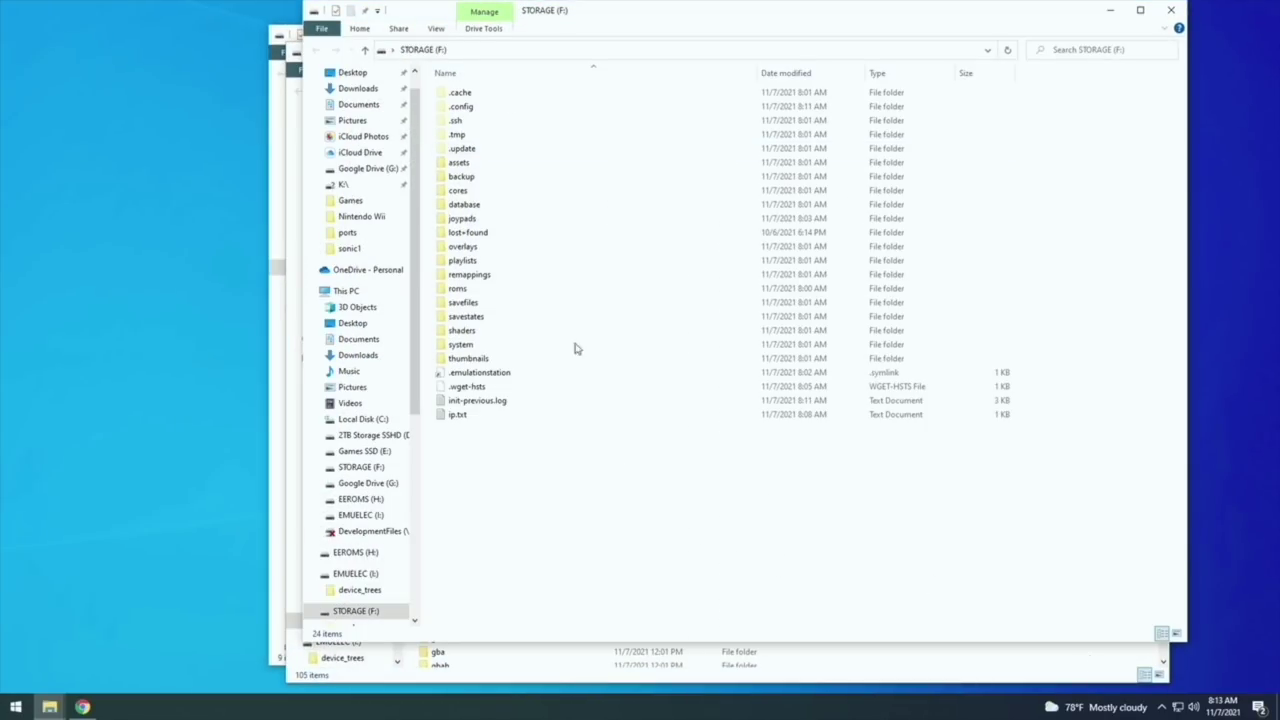
In Windows File Explorer, close the STORAGE (F:) and EMUELEC (I:) windows, keeping EEROMS (H:) open.
drag(631, 17, 583, 84)
click(1119, 80)
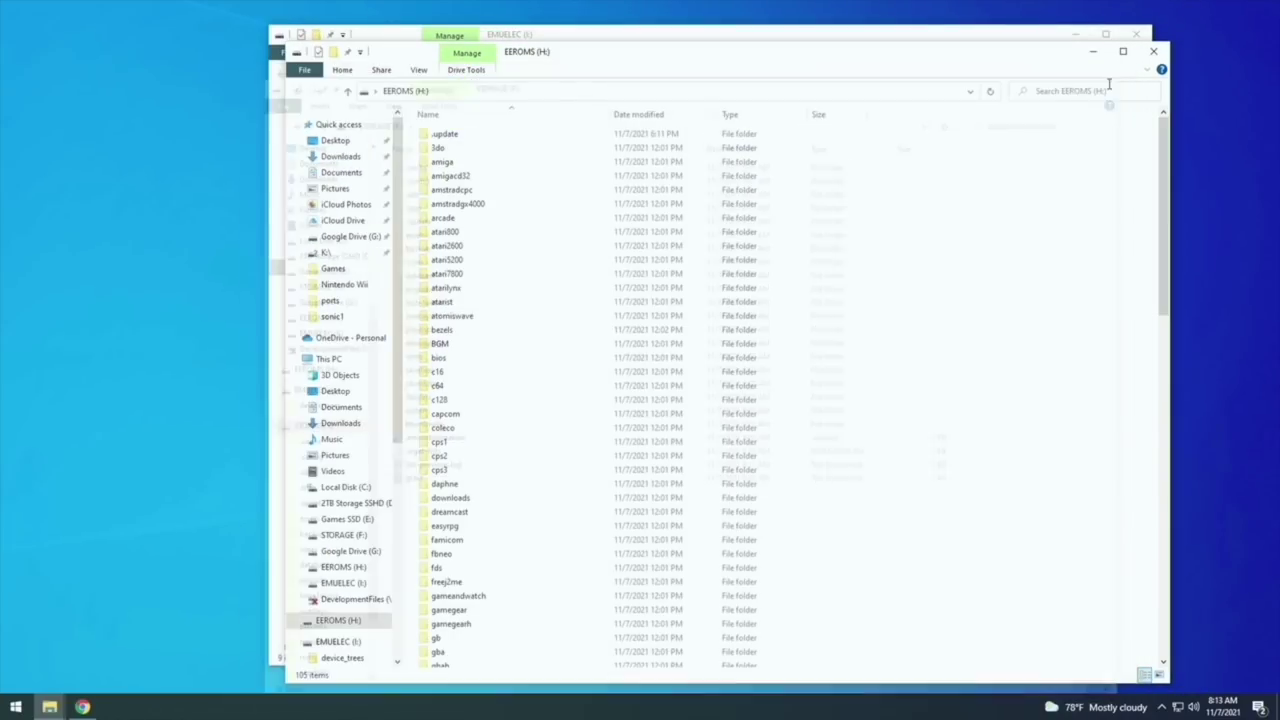
click(702, 38)
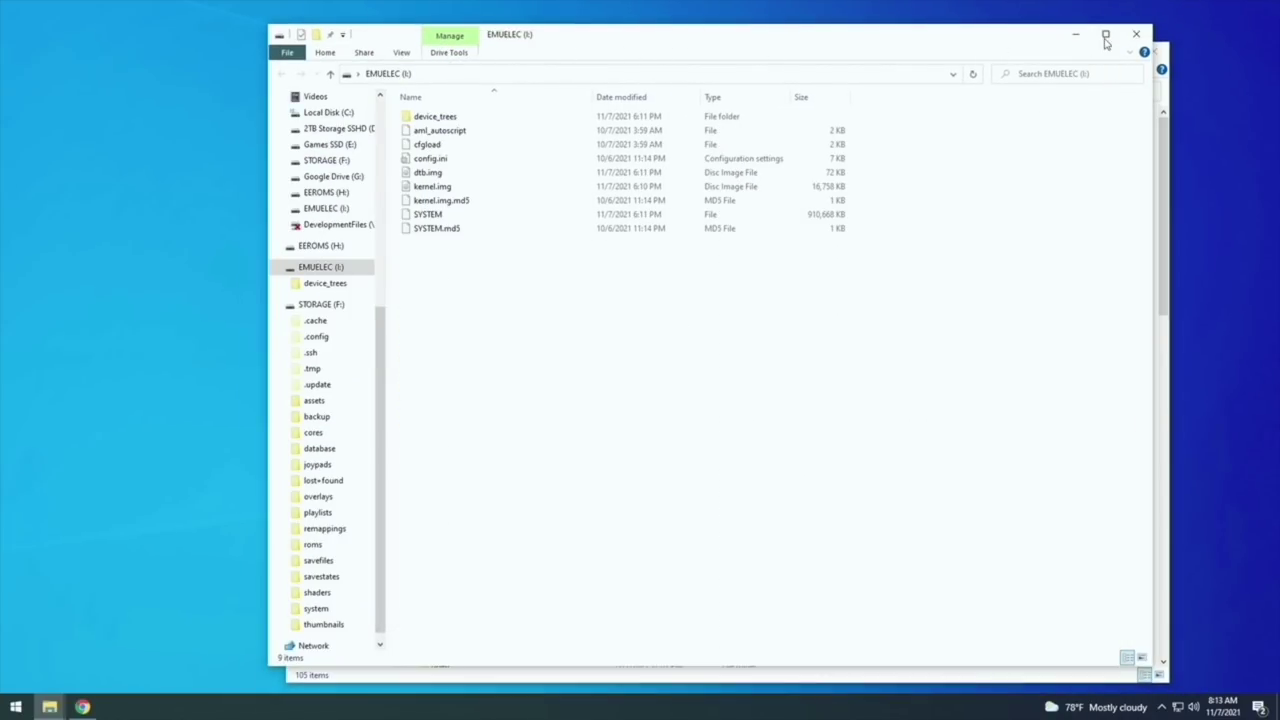
click(1136, 34)
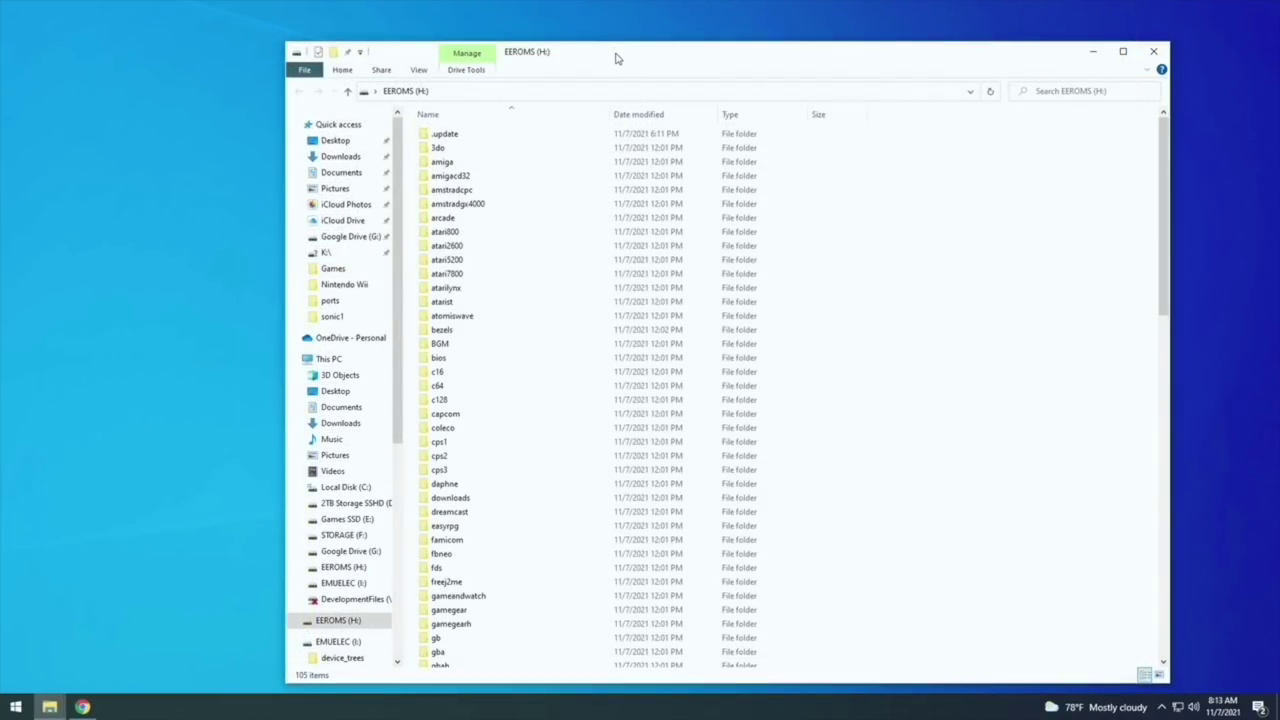
Look through the system folders on the EEROMS (H:) drive and open its bios folder.
drag(616, 58, 528, 41)
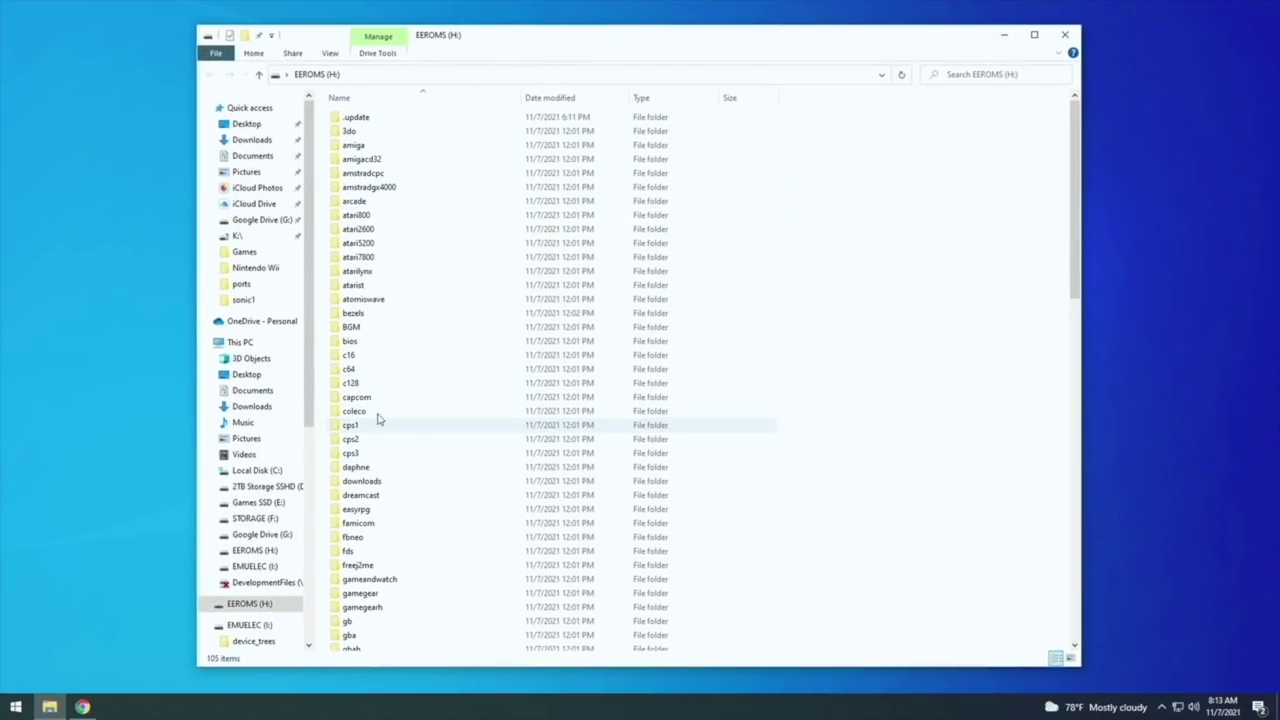
scroll(806, 346, down, 13)
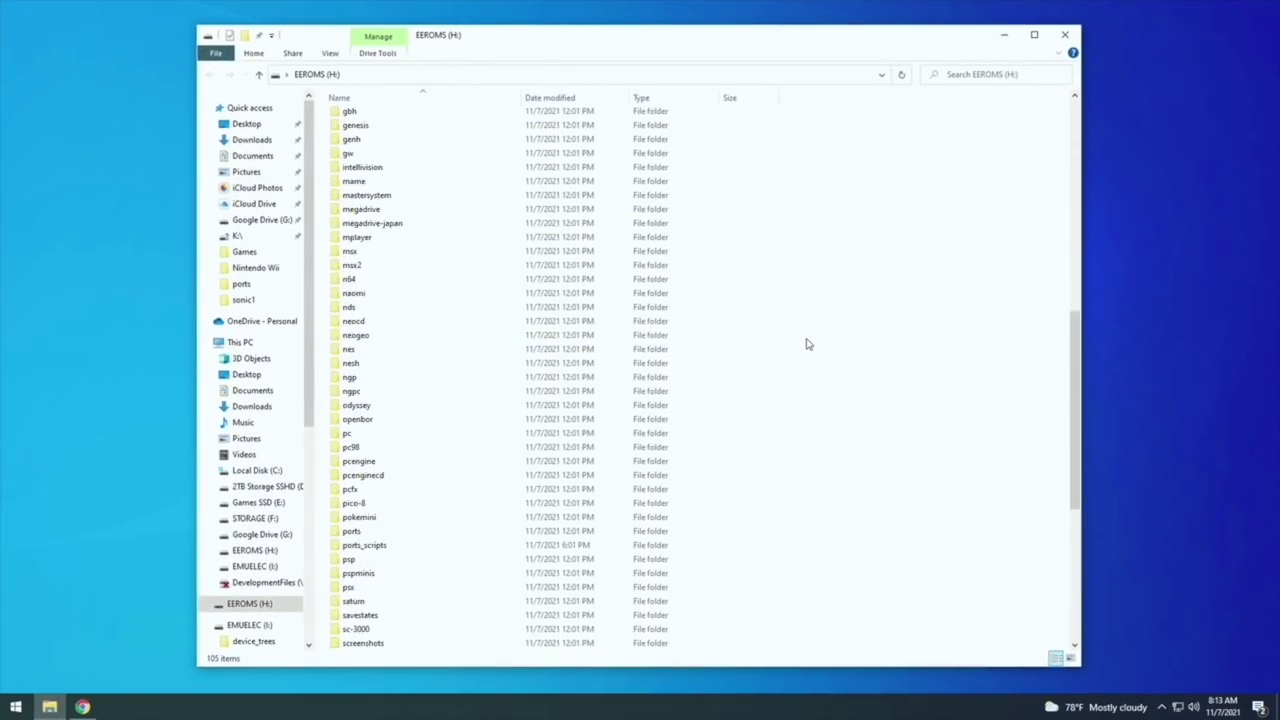
scroll(808, 344, up, 6)
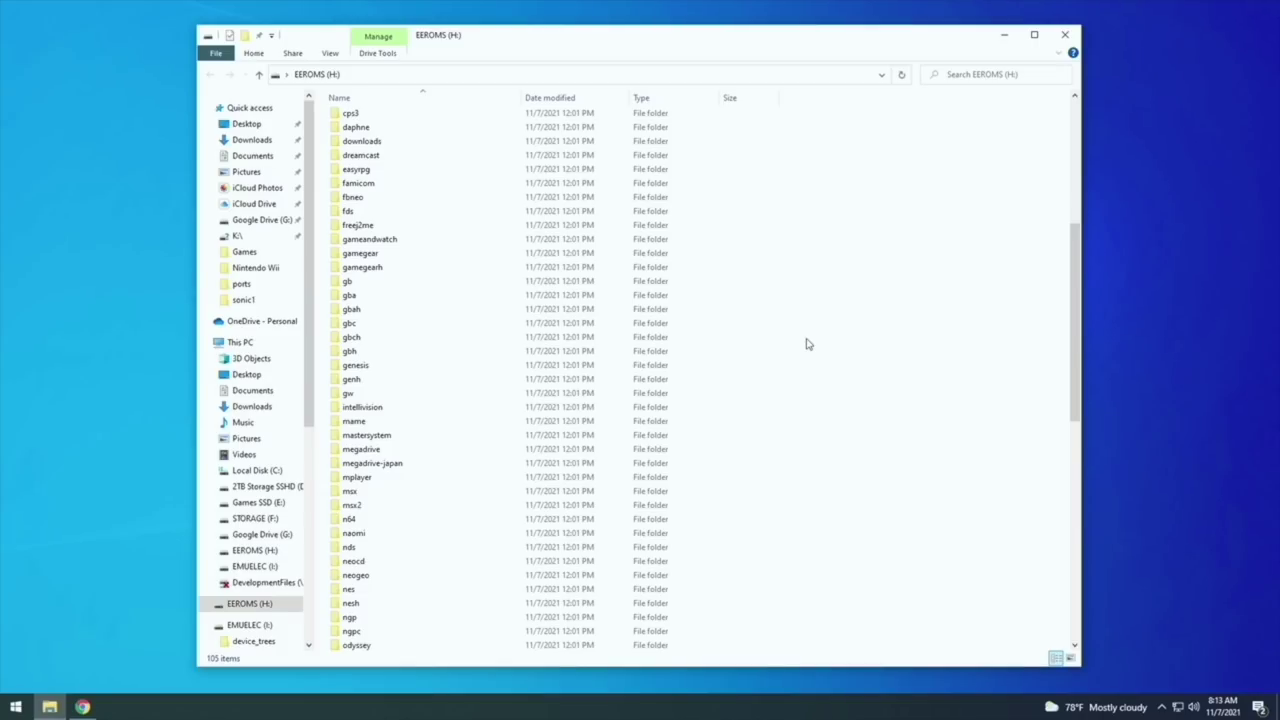
scroll(808, 344, up, 8)
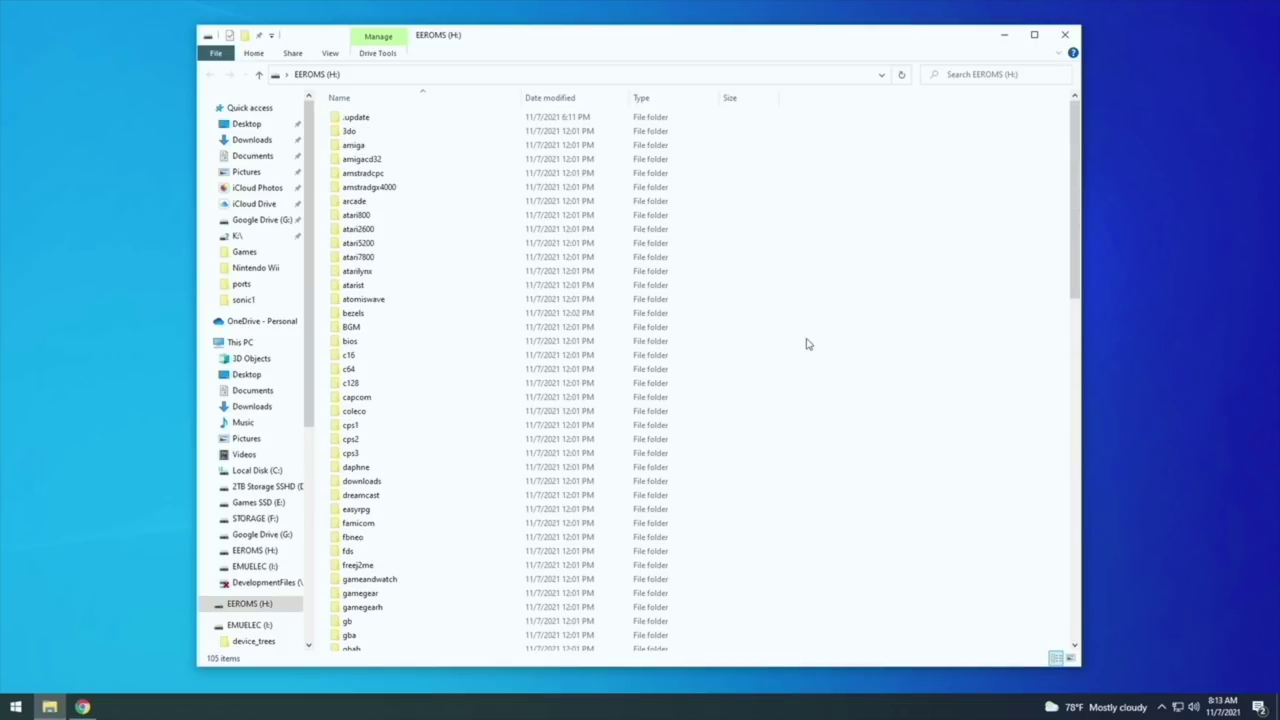
double_click(350, 341)
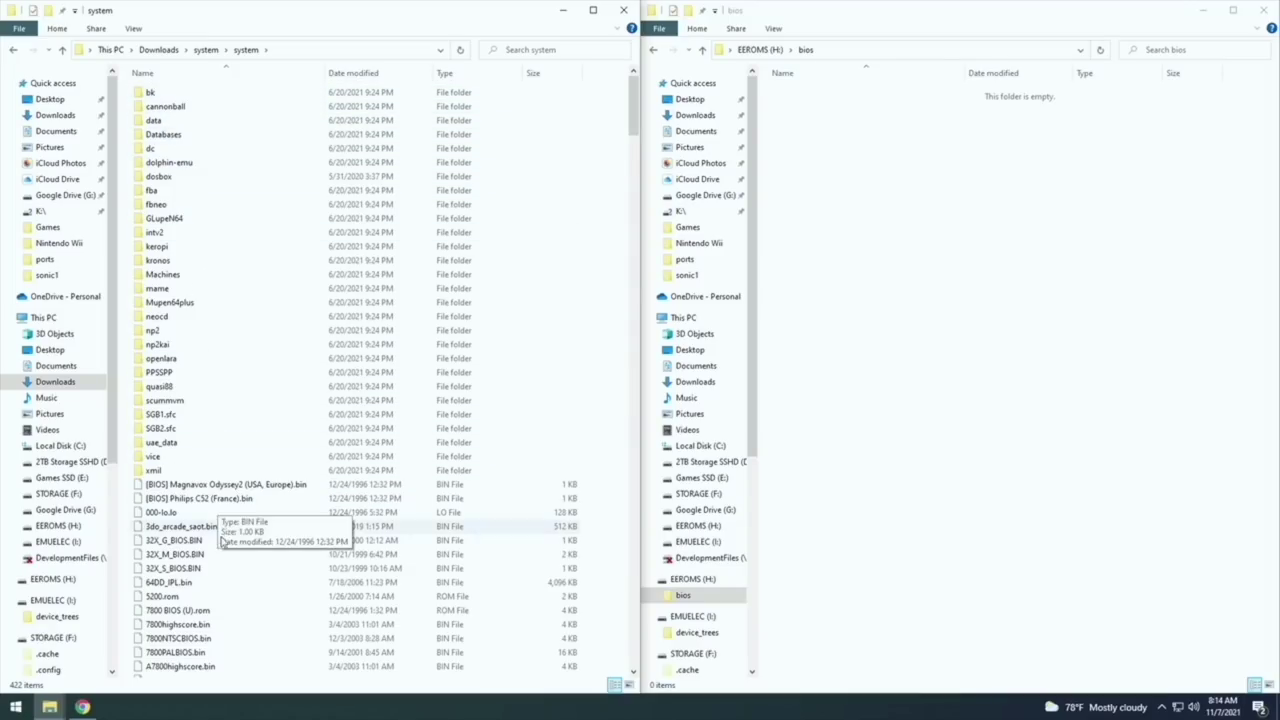
Copy all files and folders from the downloaded system folder into the bios folder on EEROMS (H:), and return to the drive's root.
key(ctrl+a)
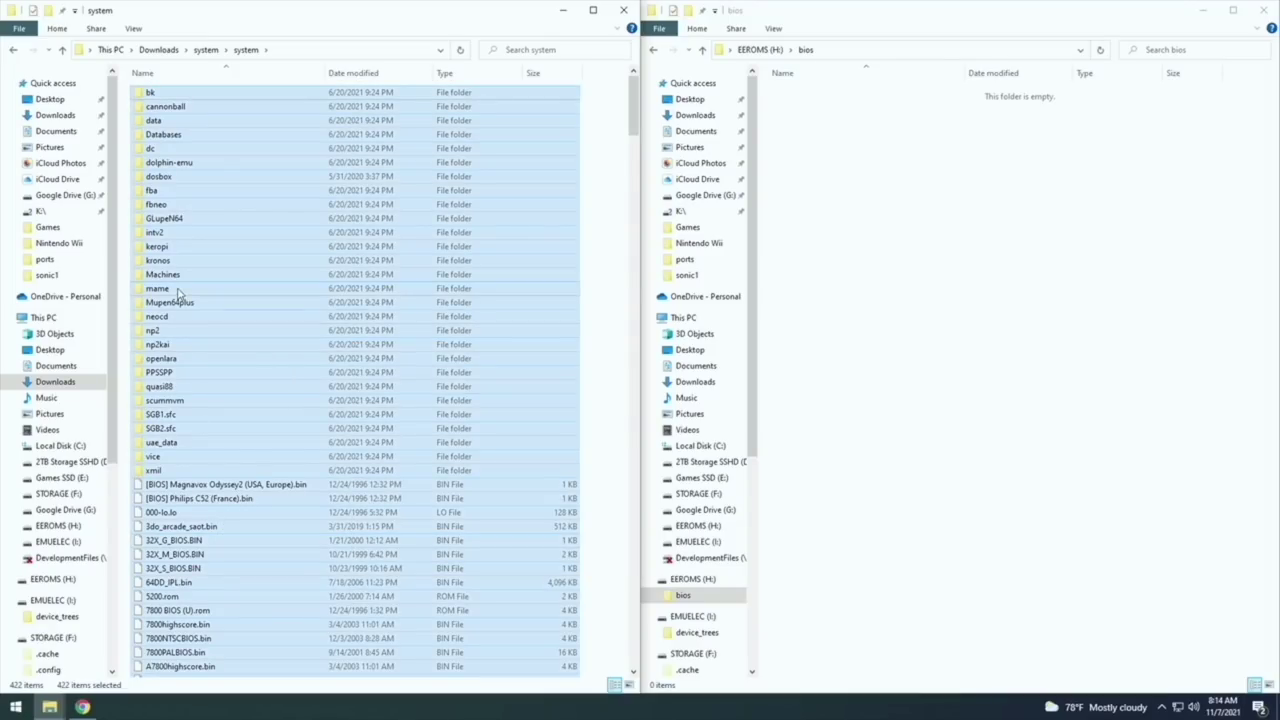
drag(172, 308, 836, 384)
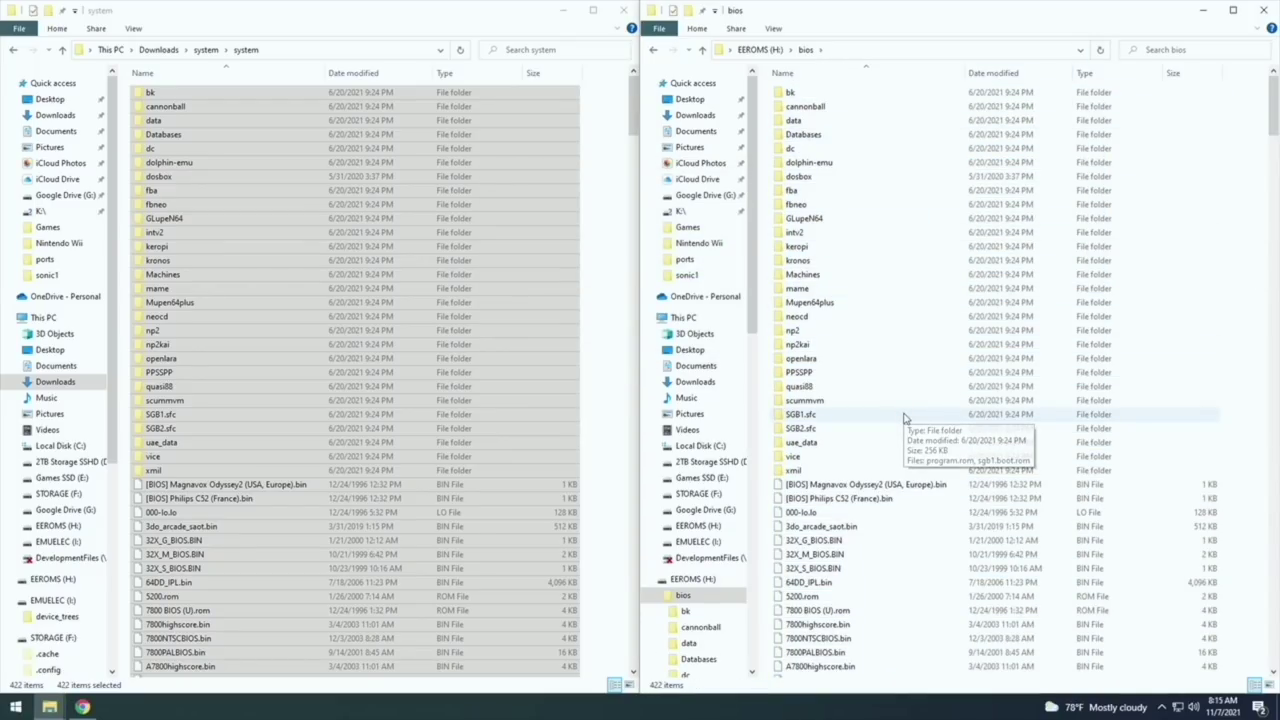
key(alt+Up)
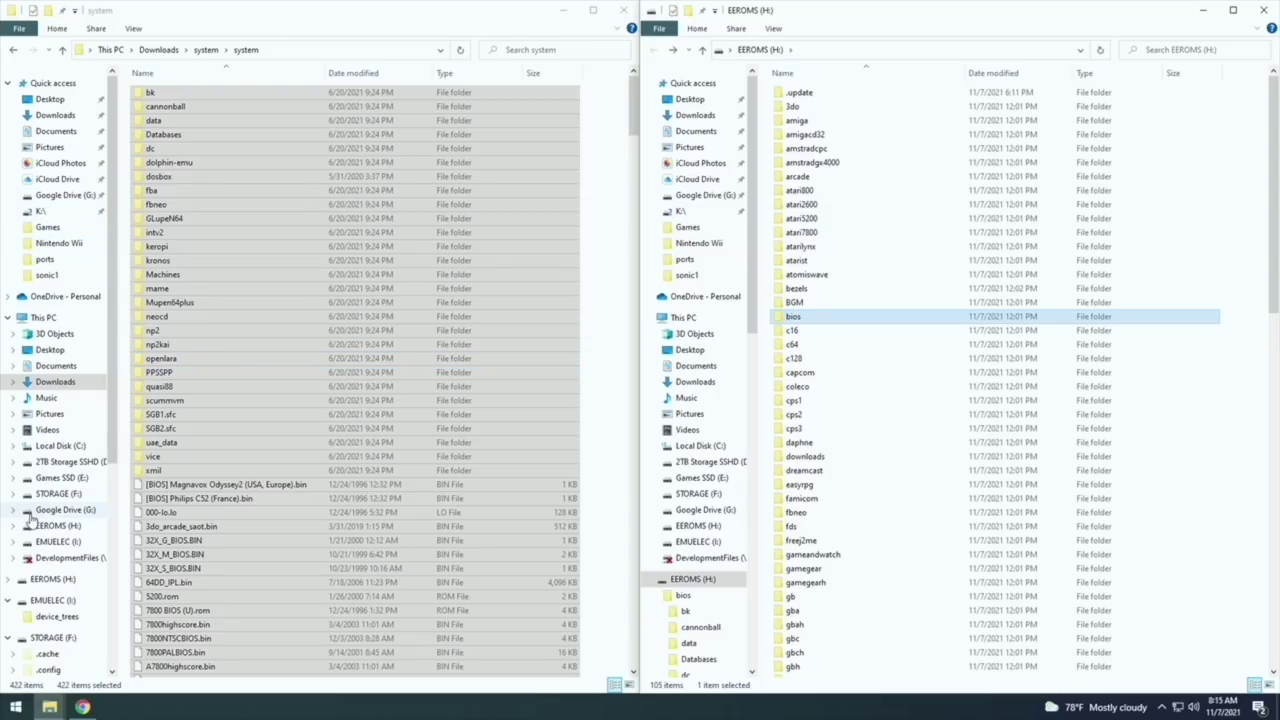
Open the Retro Games folder on the Games SSD (E:) drive and compare its console folders with those on EEROMS (H:).
click(55, 478)
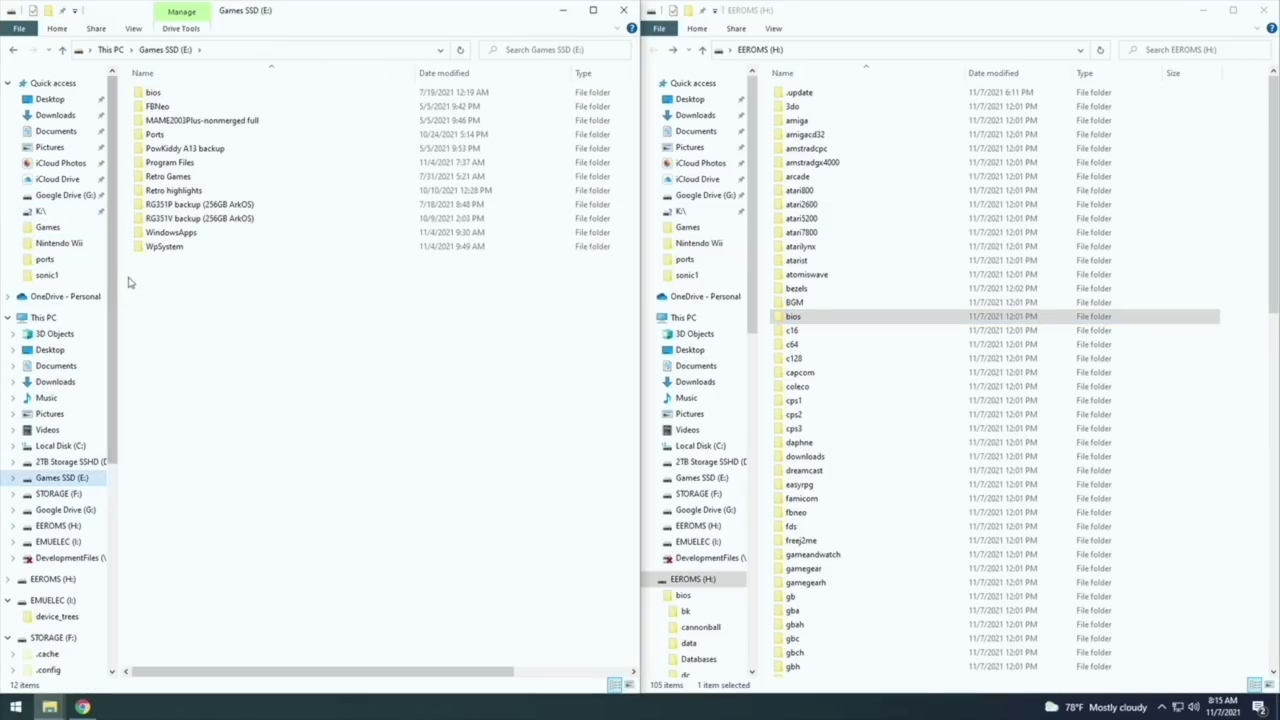
double_click(172, 176)
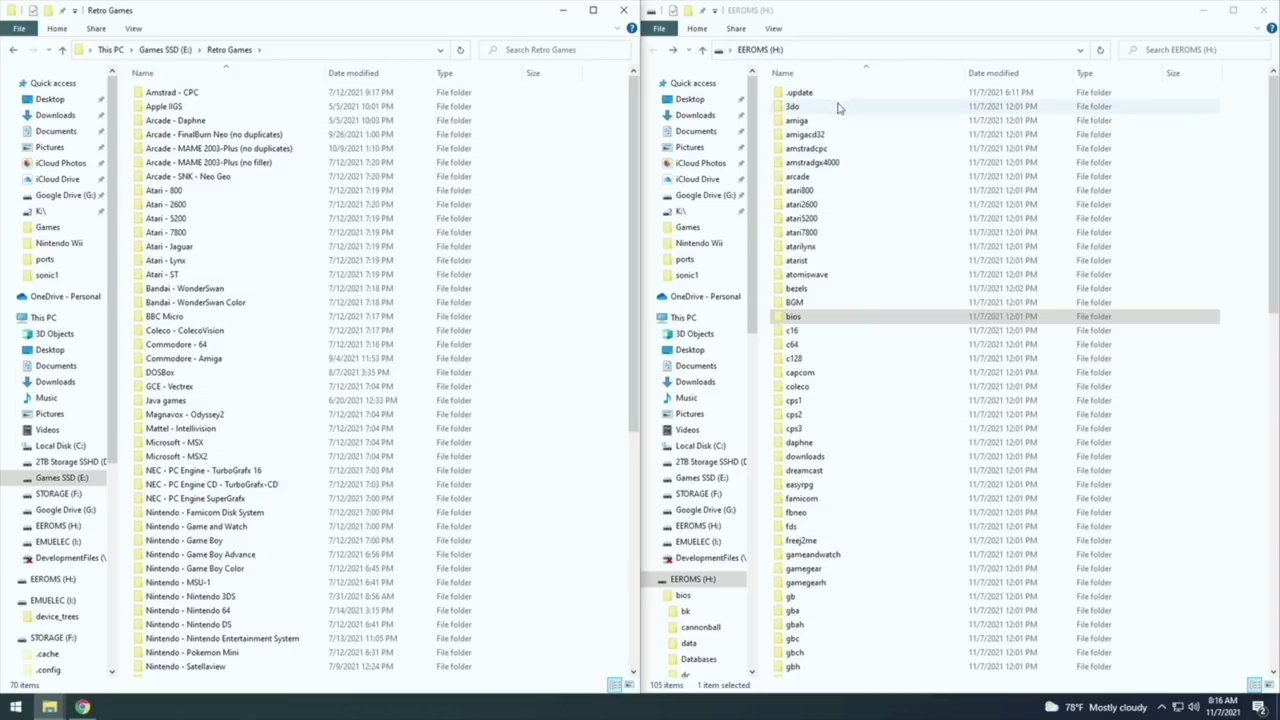
click(806, 148)
scroll(210, 516, down, 3)
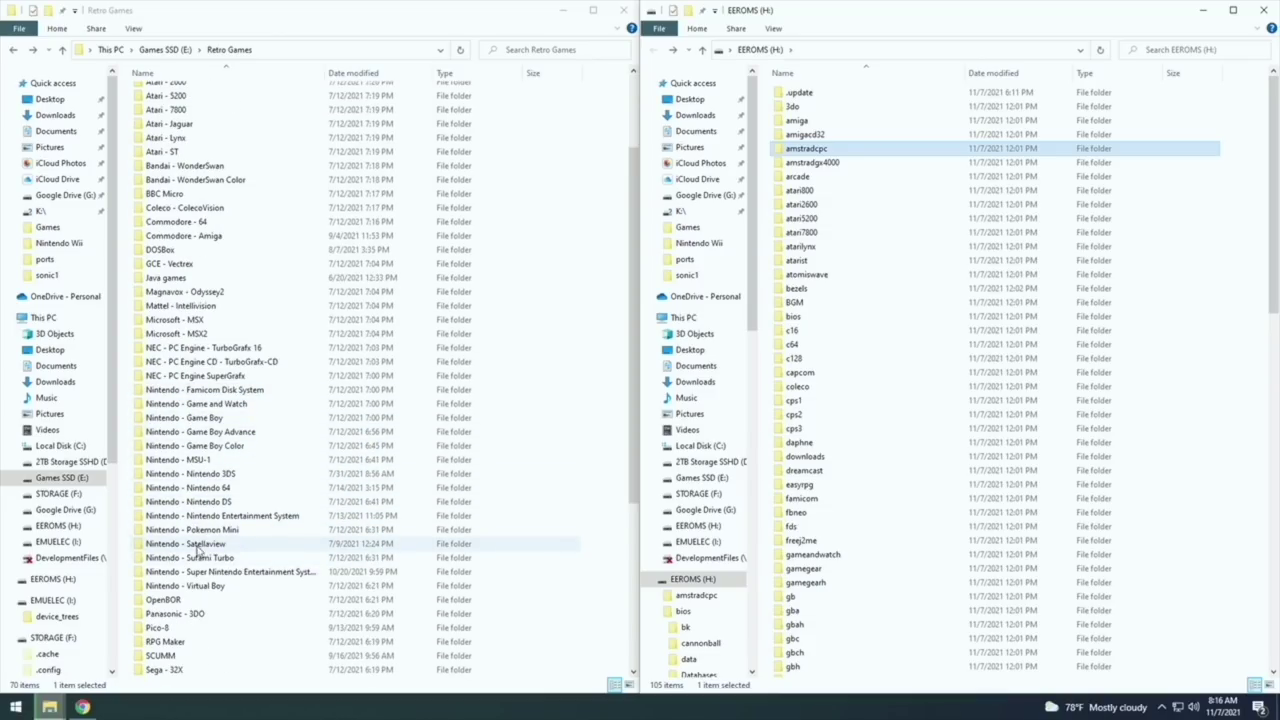
Copy everything in the Nintendo - Nintendo Entertainment System folder into the nes folder on EEROMS (H:).
double_click(209, 516)
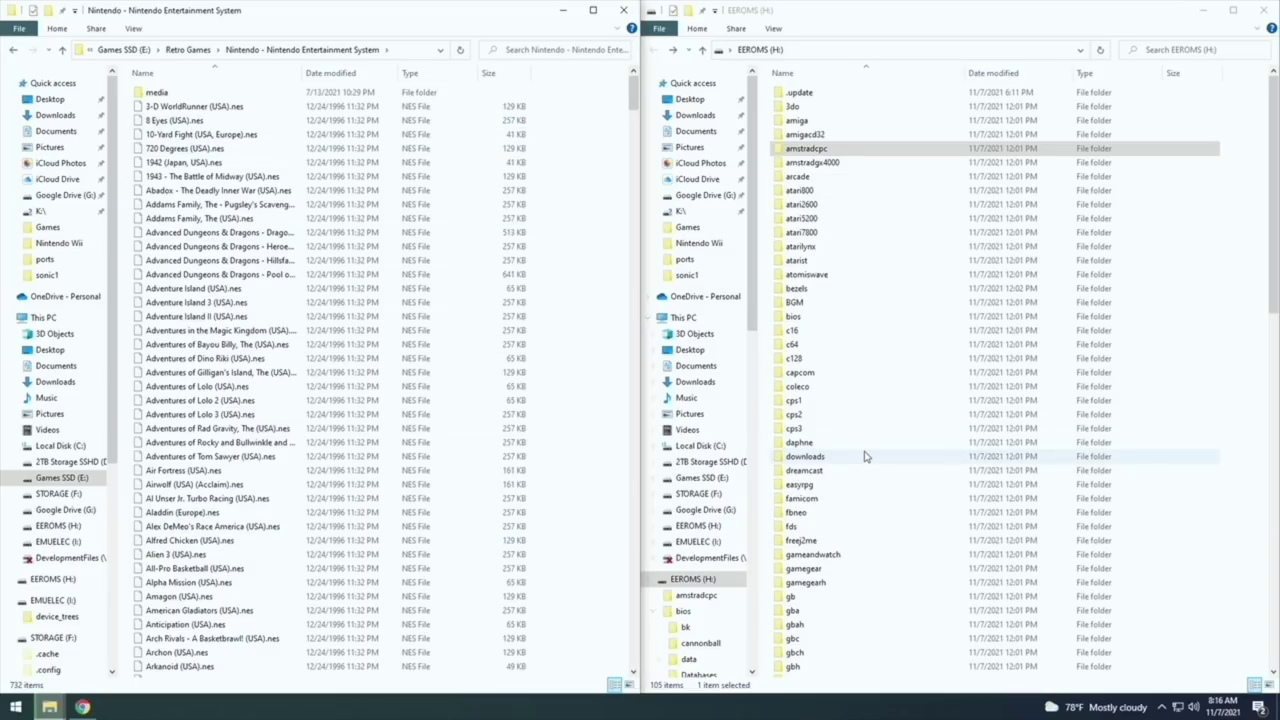
scroll(866, 456, down, 7)
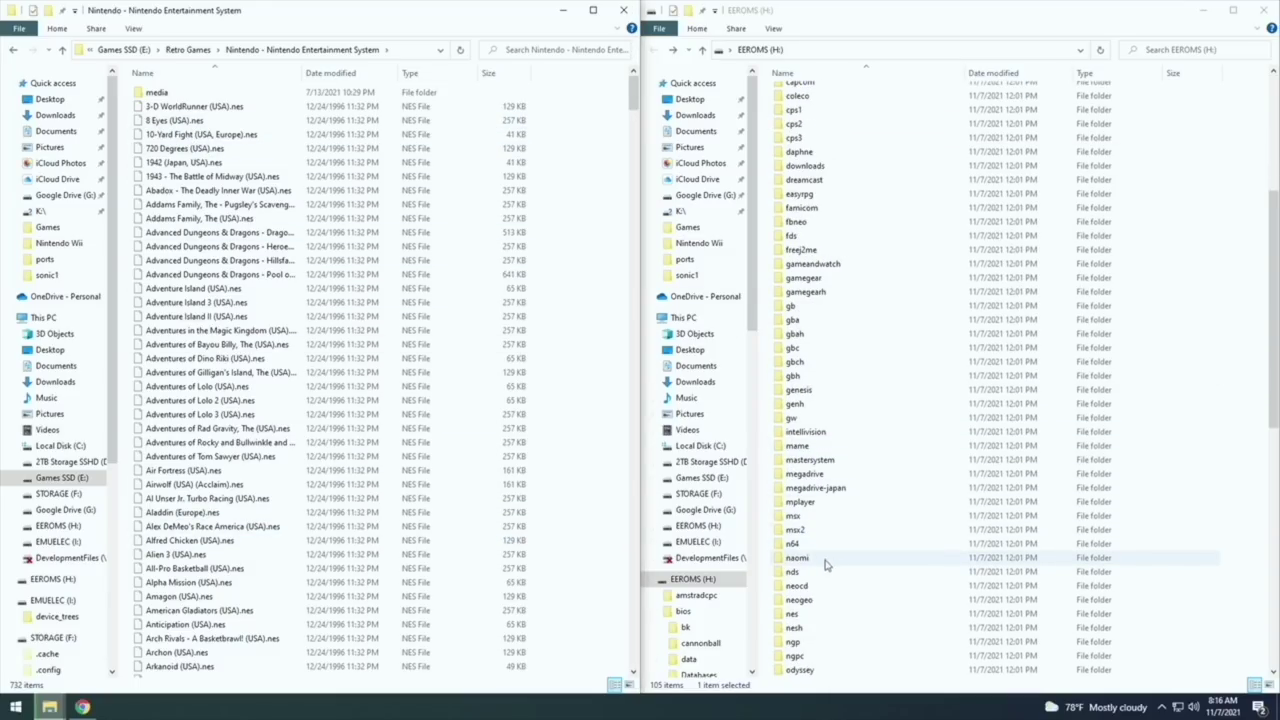
double_click(818, 614)
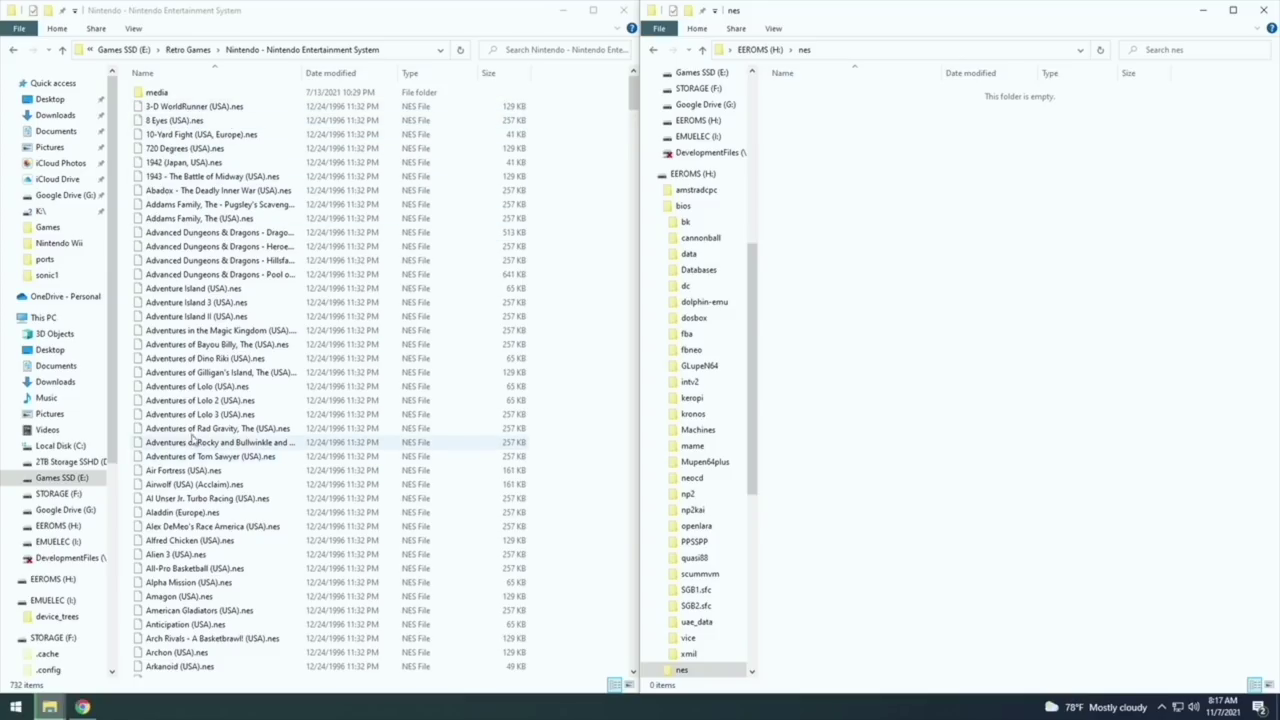
click(264, 373)
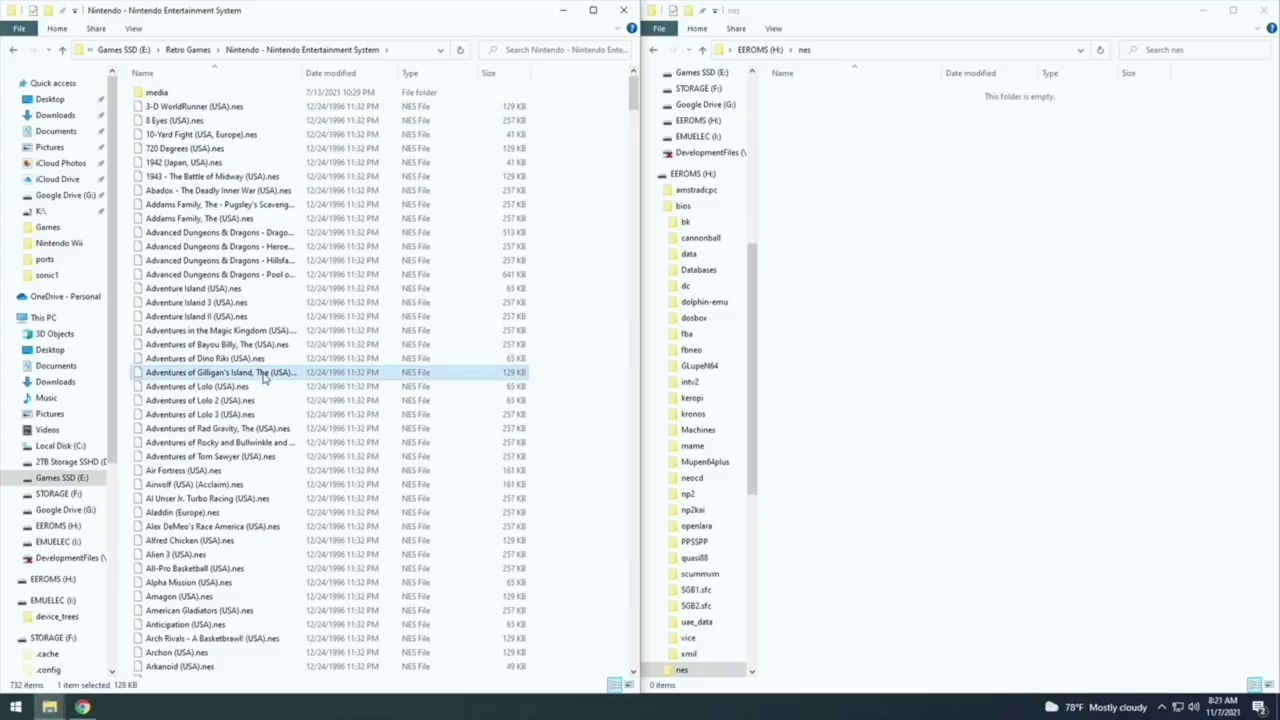
key(ctrl+a)
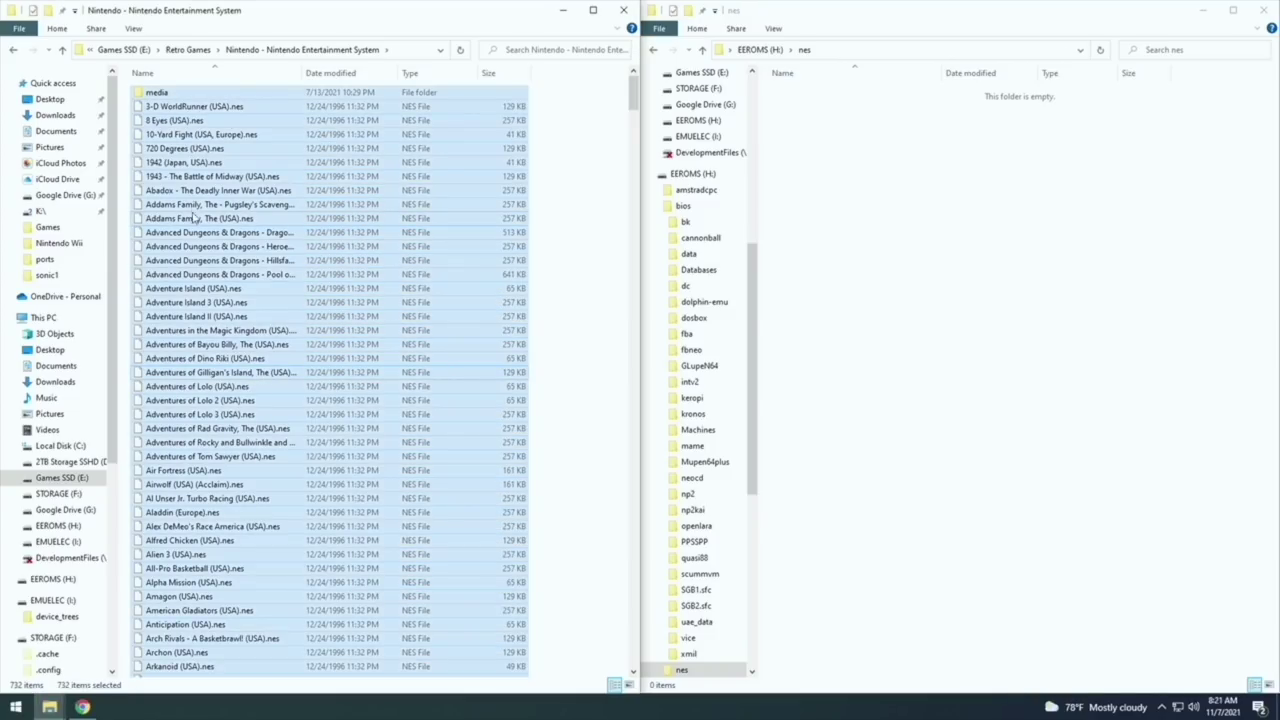
drag(218, 207, 837, 314)
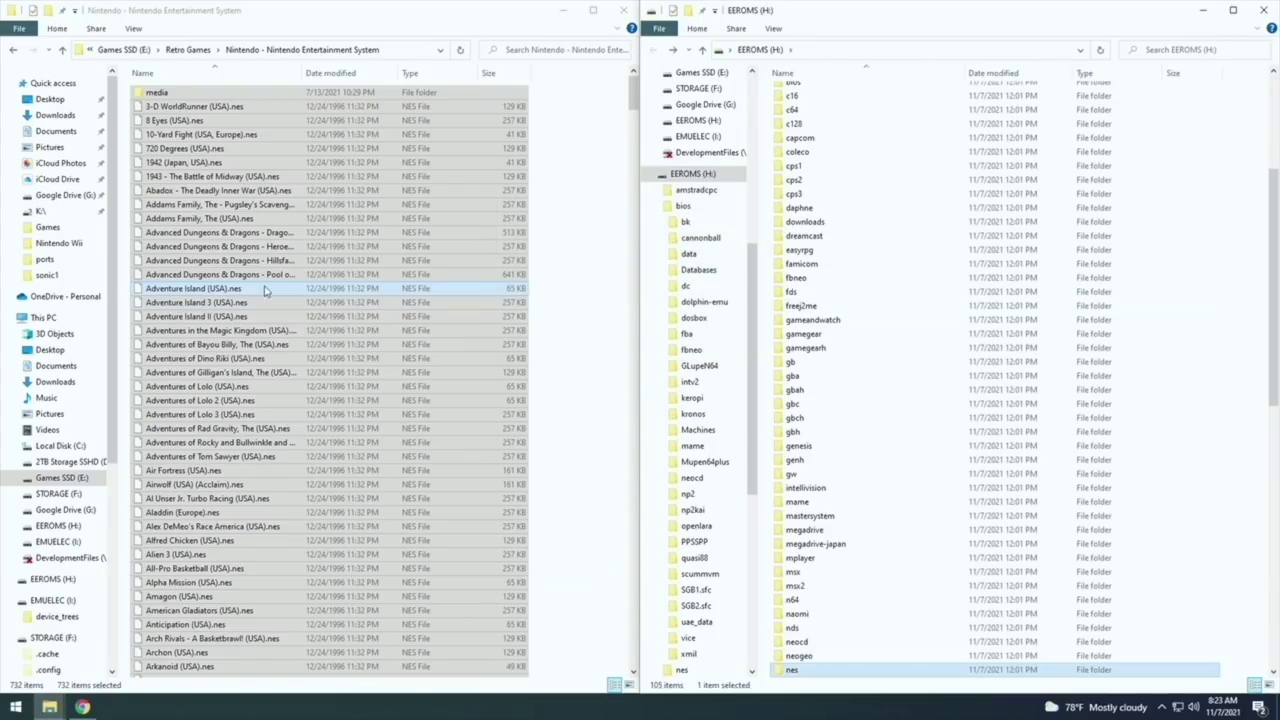
Copy everything in the Nintendo - Super Nintendo Entertainment System folder into the snes folder on EEROMS (H:).
key(alt+Up)
scroll(243, 443, down, 4)
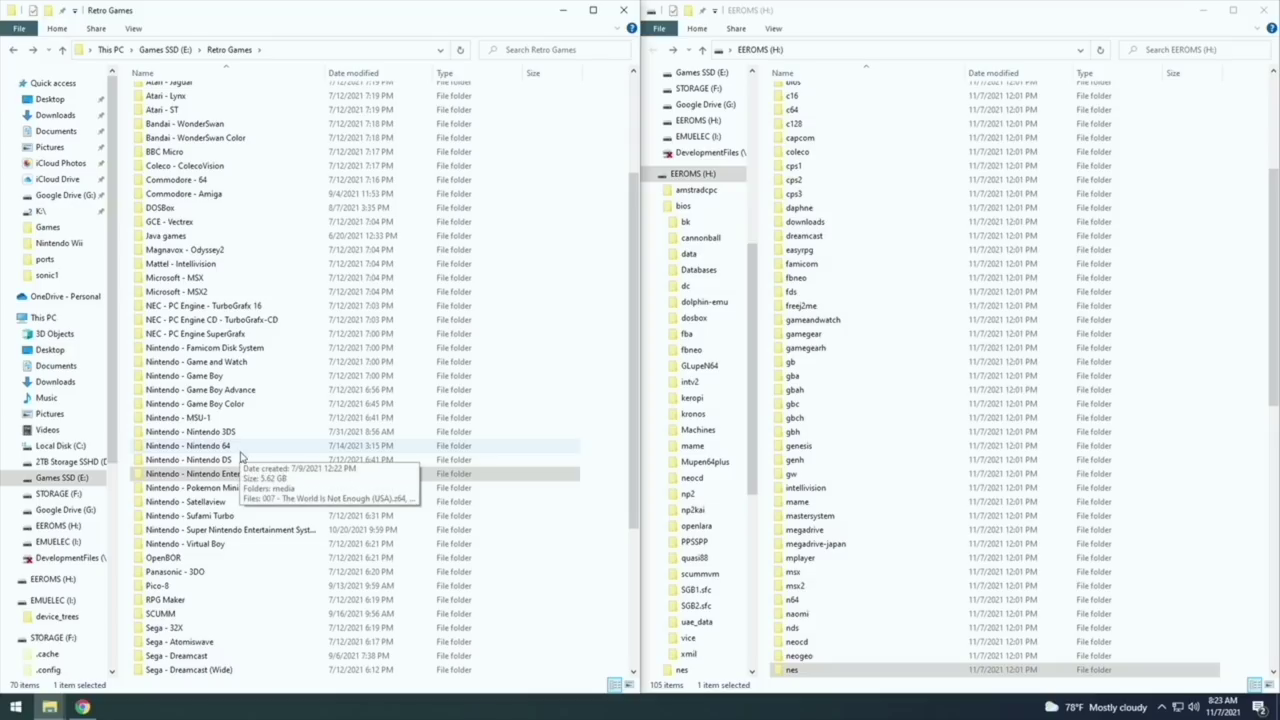
double_click(222, 531)
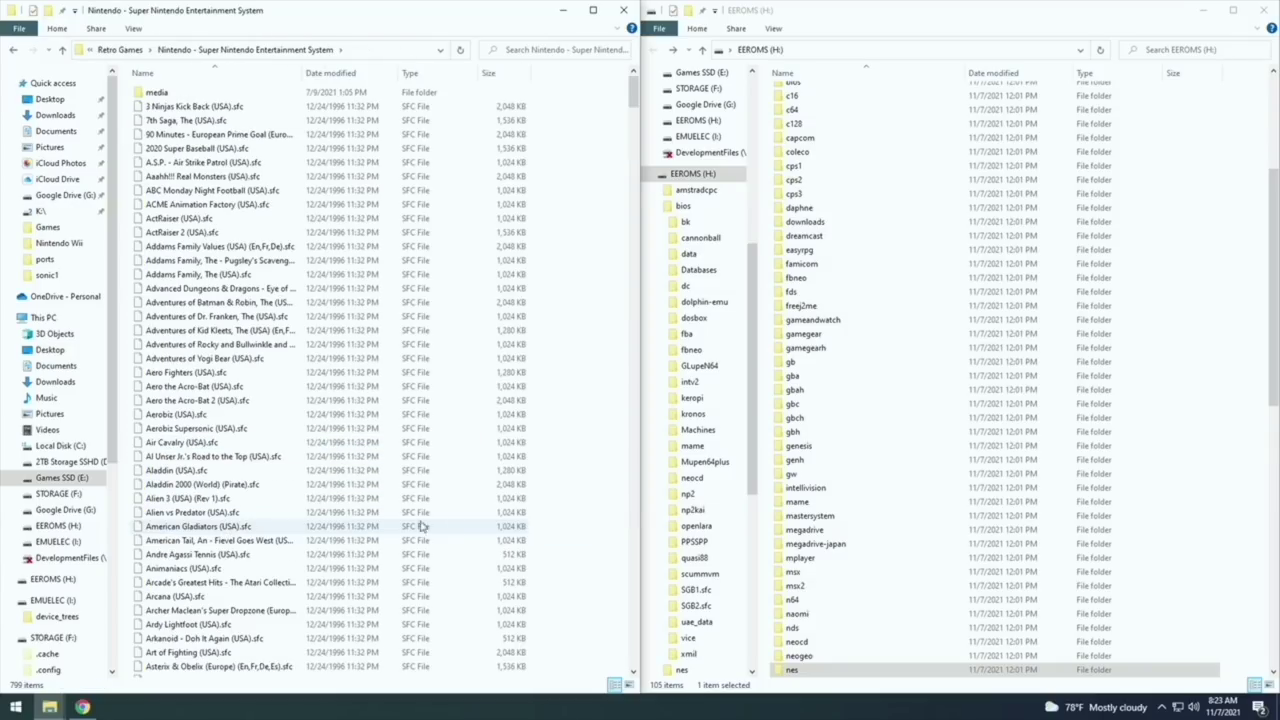
scroll(915, 489, down, 6)
scroll(915, 489, down, 9)
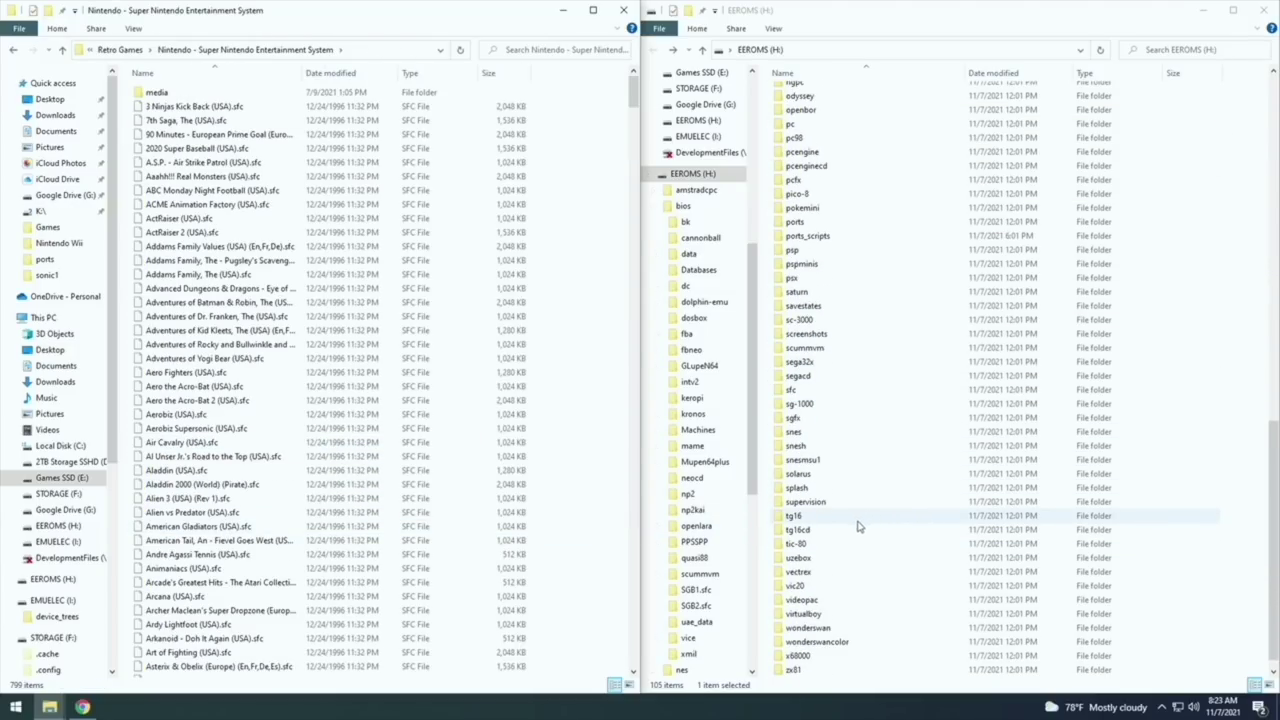
double_click(820, 432)
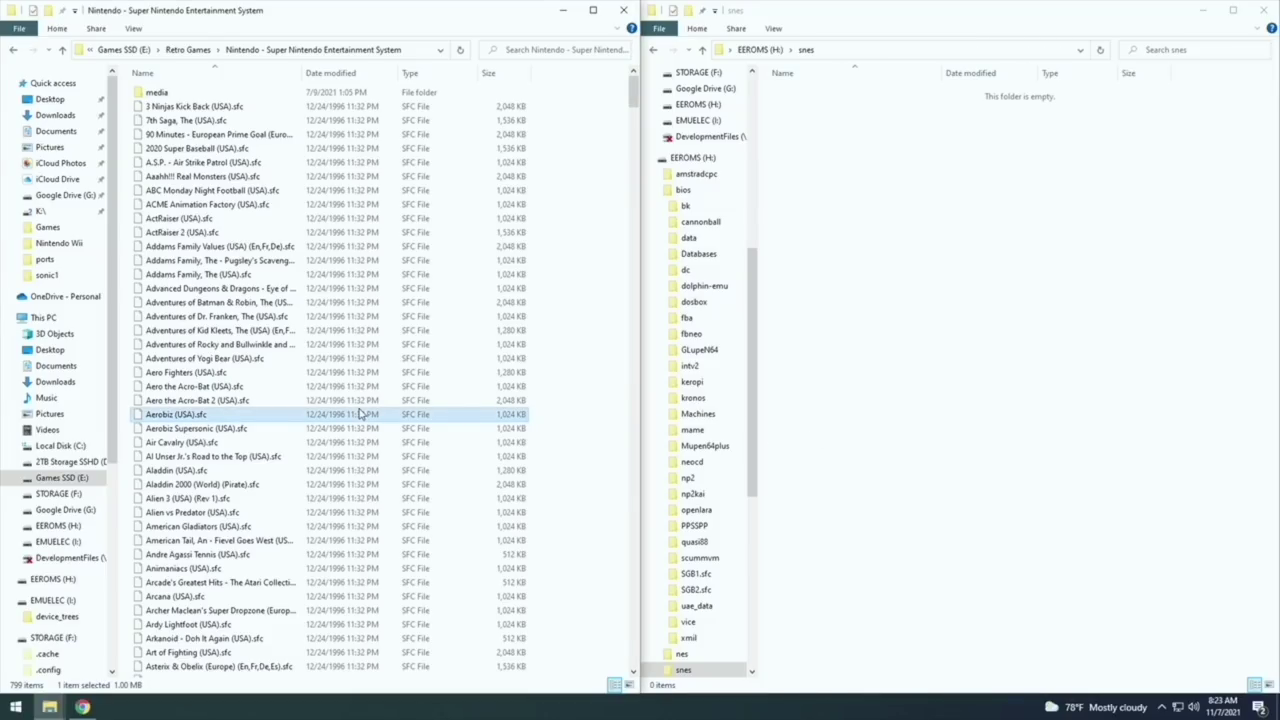
key(ctrl+a)
drag(201, 329, 950, 378)
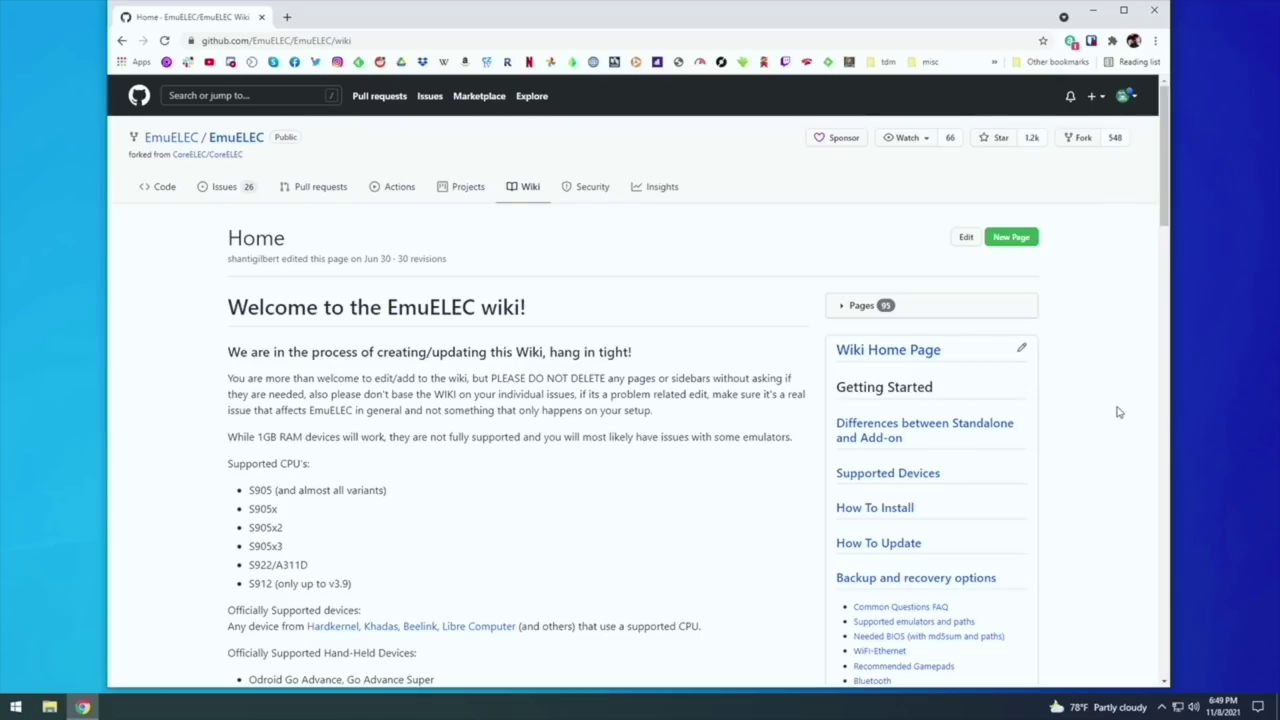
In Chrome, open the "Supported emulators and paths" page from the EmuELEC wiki home page.
scroll(1115, 413, down, 1)
scroll(1115, 413, down, 1)
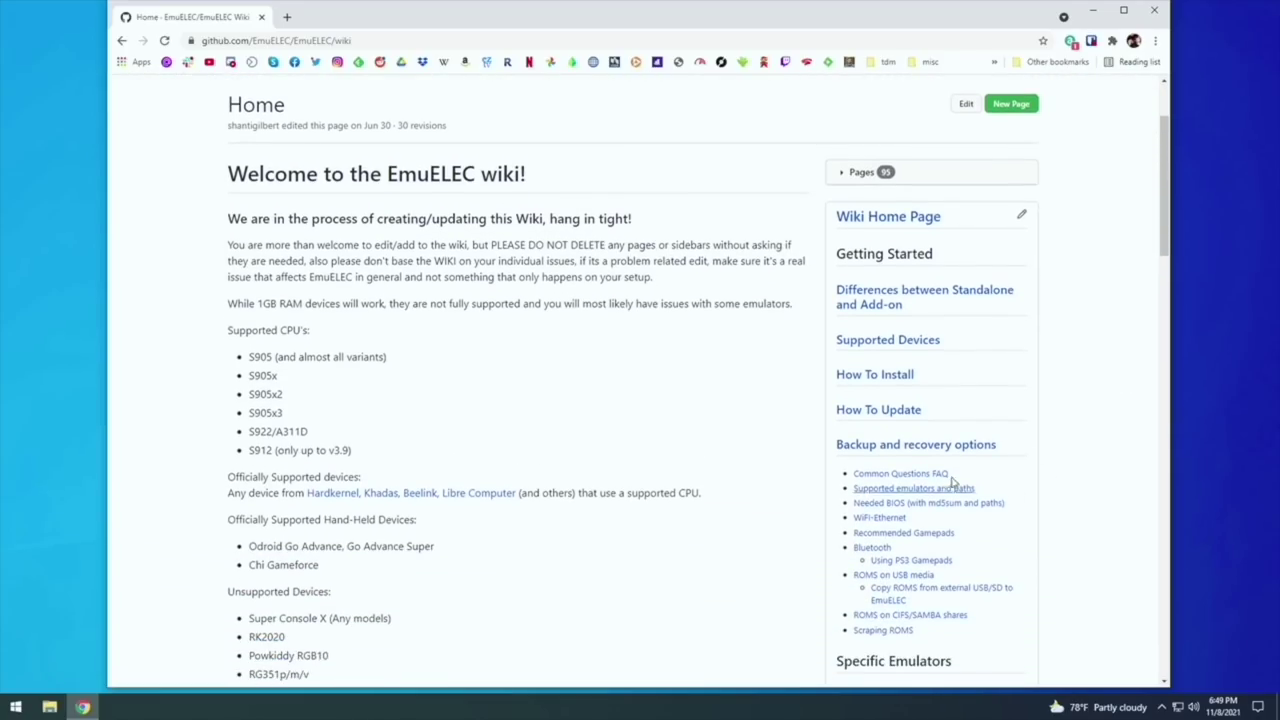
click(889, 489)
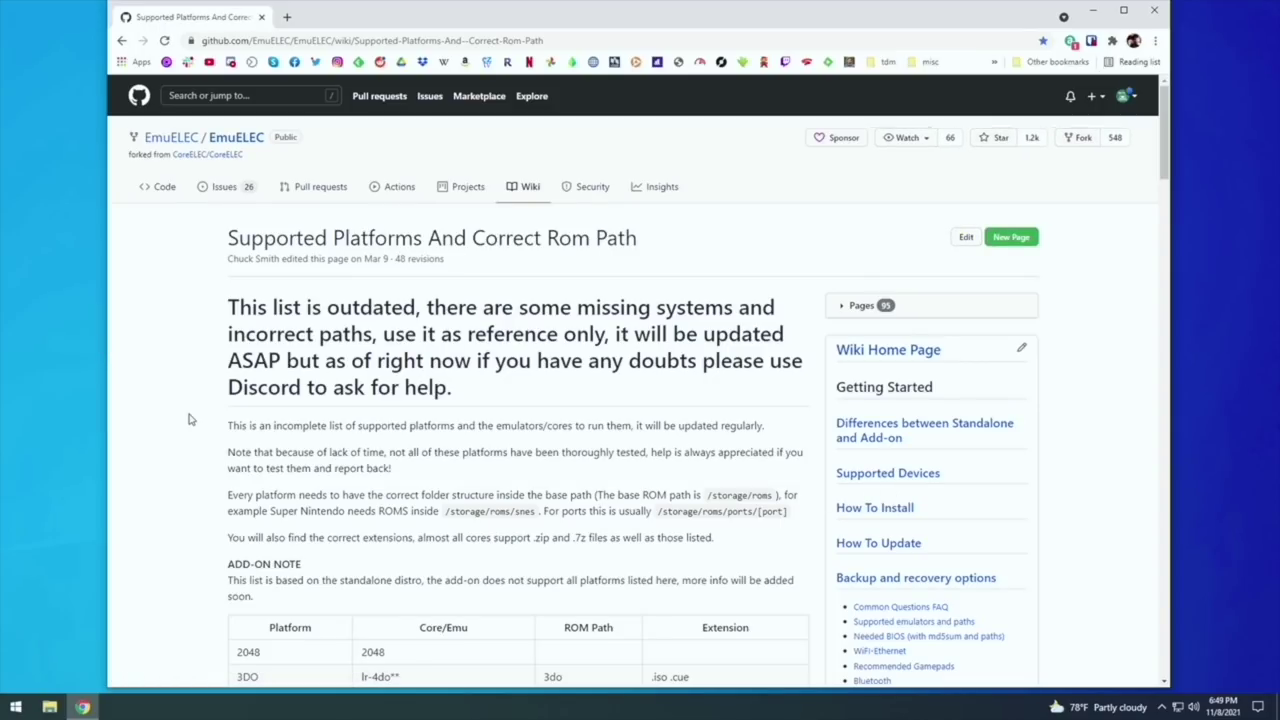
Look through the supported platforms table for each system's ROM path and file extensions, checking the NEC TG16 row.
scroll(190, 420, down, 1)
scroll(190, 420, down, 4)
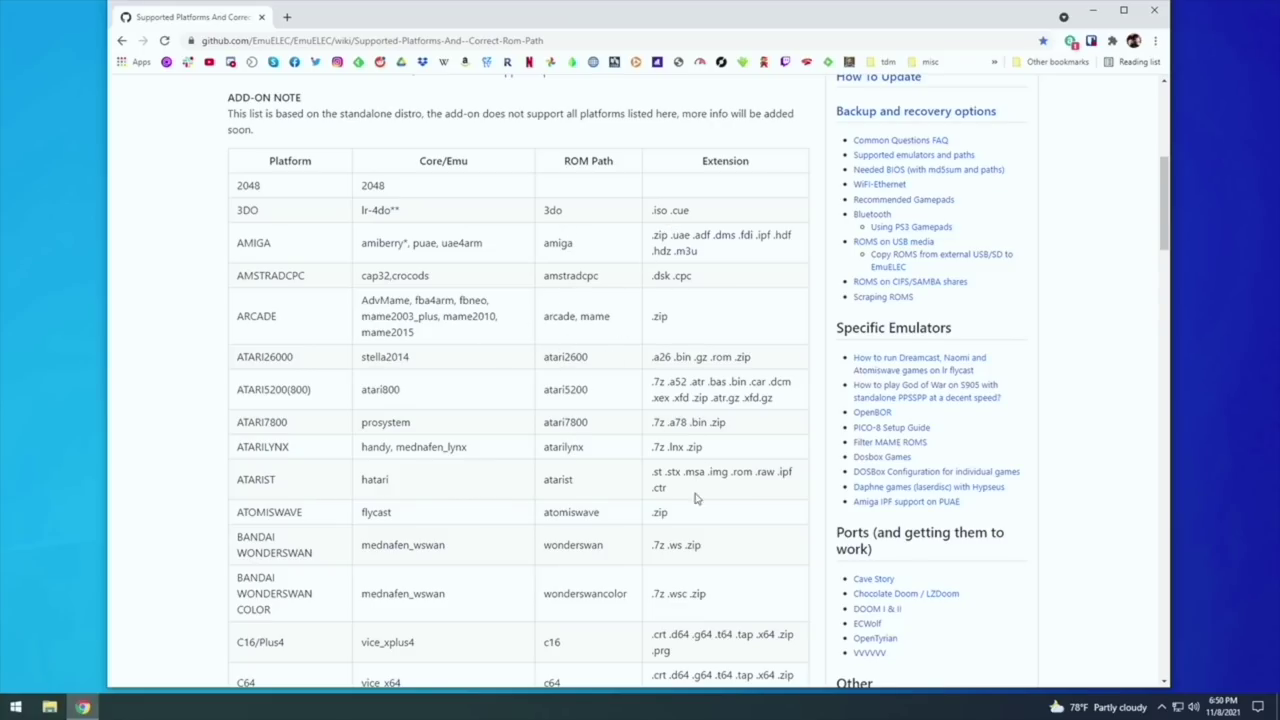
scroll(697, 498, down, 5)
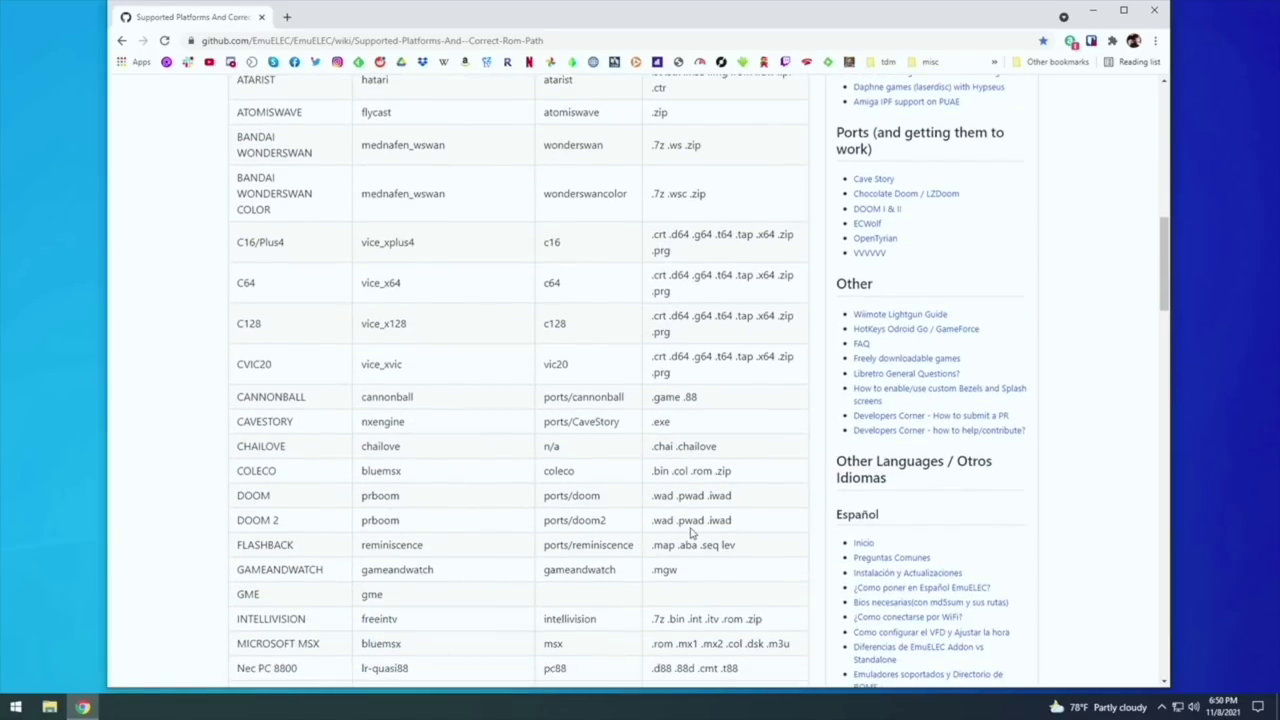
scroll(690, 535, down, 5)
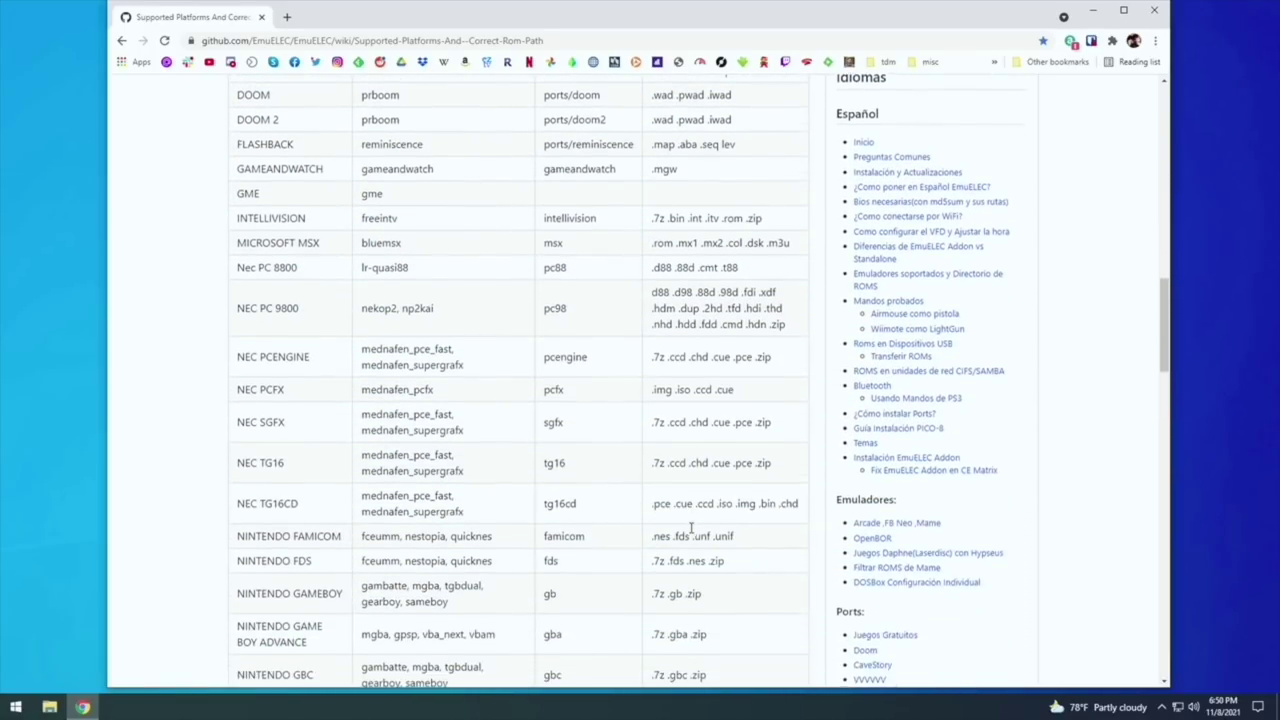
scroll(690, 528, down, 2)
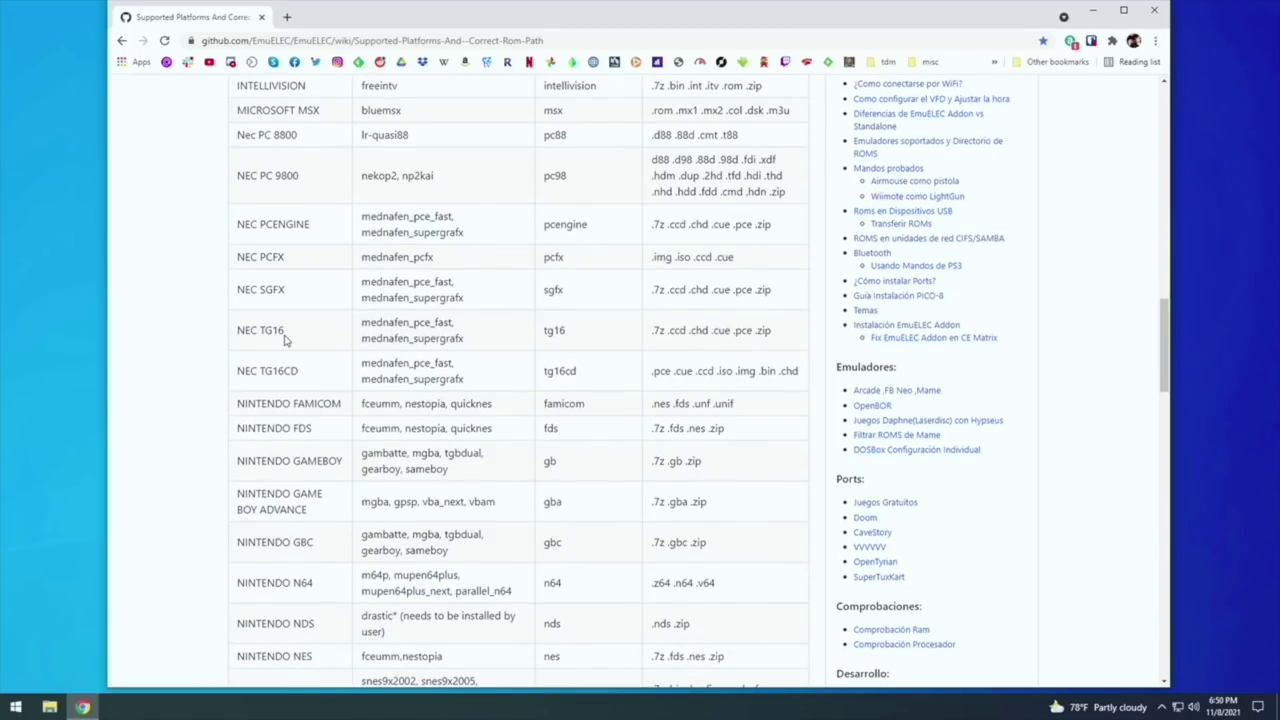
drag(284, 334, 257, 332)
click(644, 332)
Open the wiki's "Needed BIOS (with md5sum and paths)" page and examine the 3DO checksums and the listed file paths.
scroll(644, 332, up, 15)
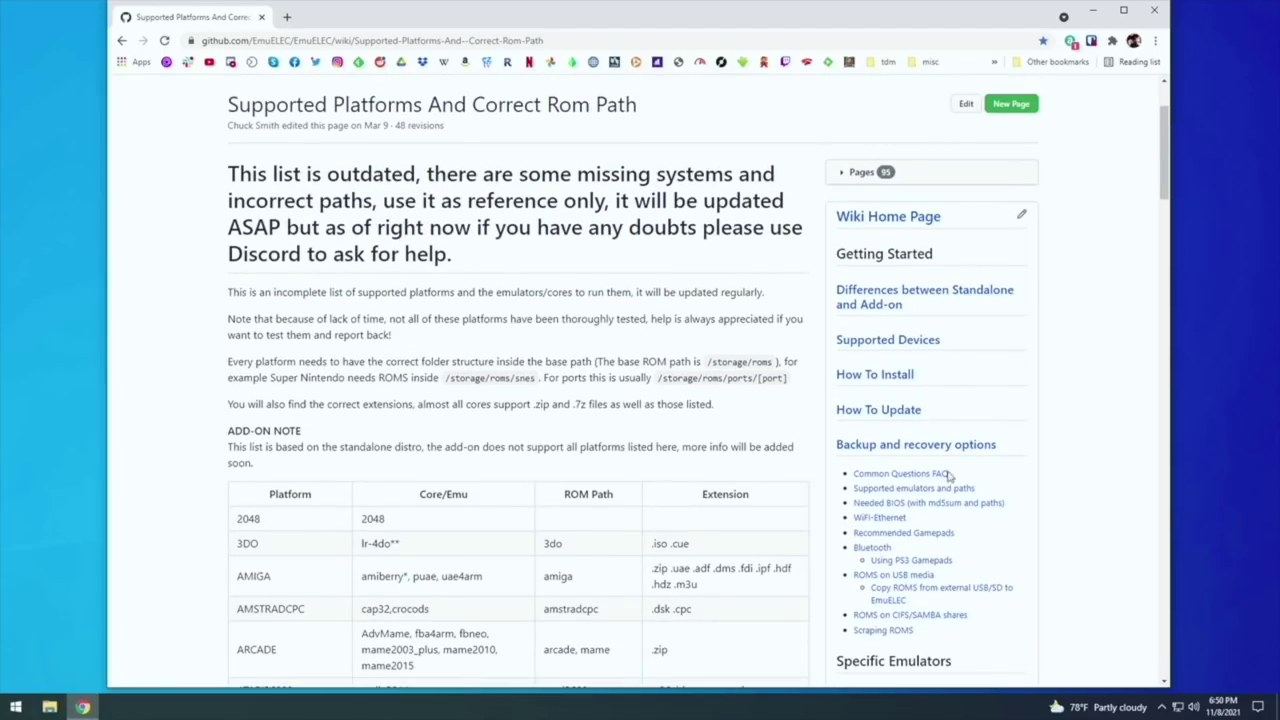
click(897, 507)
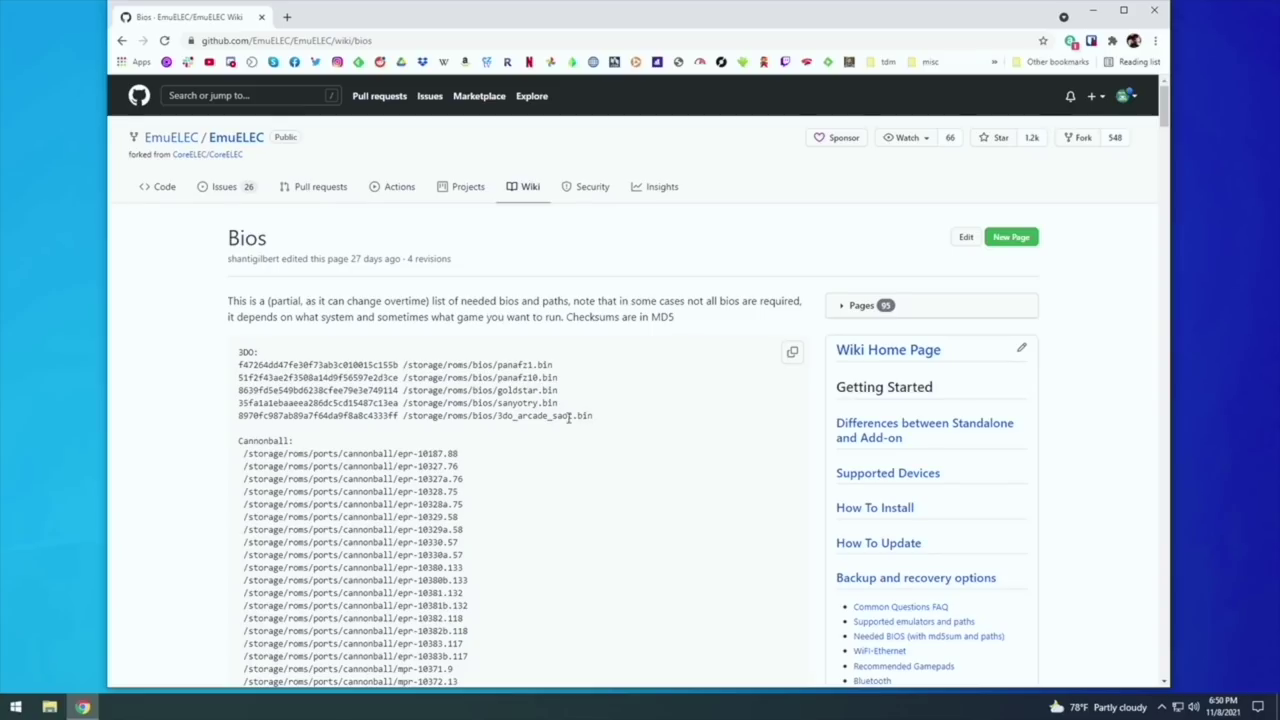
drag(397, 365, 244, 366)
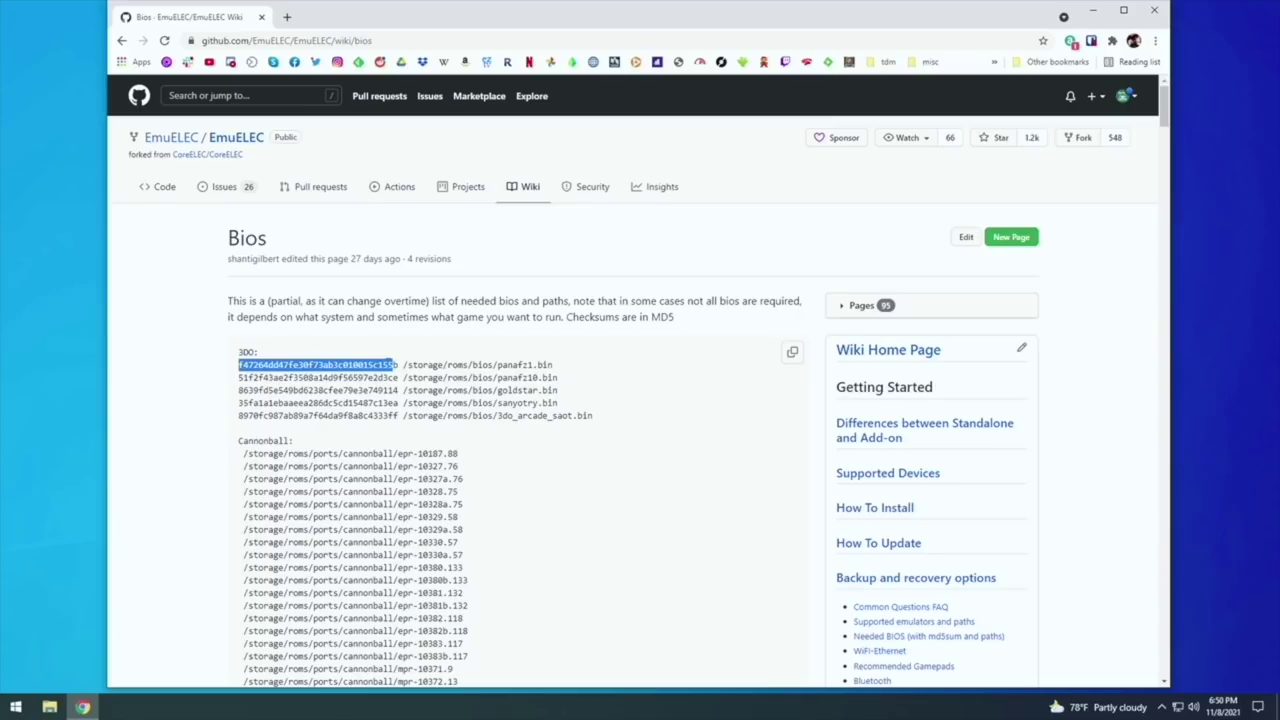
drag(398, 377, 243, 378)
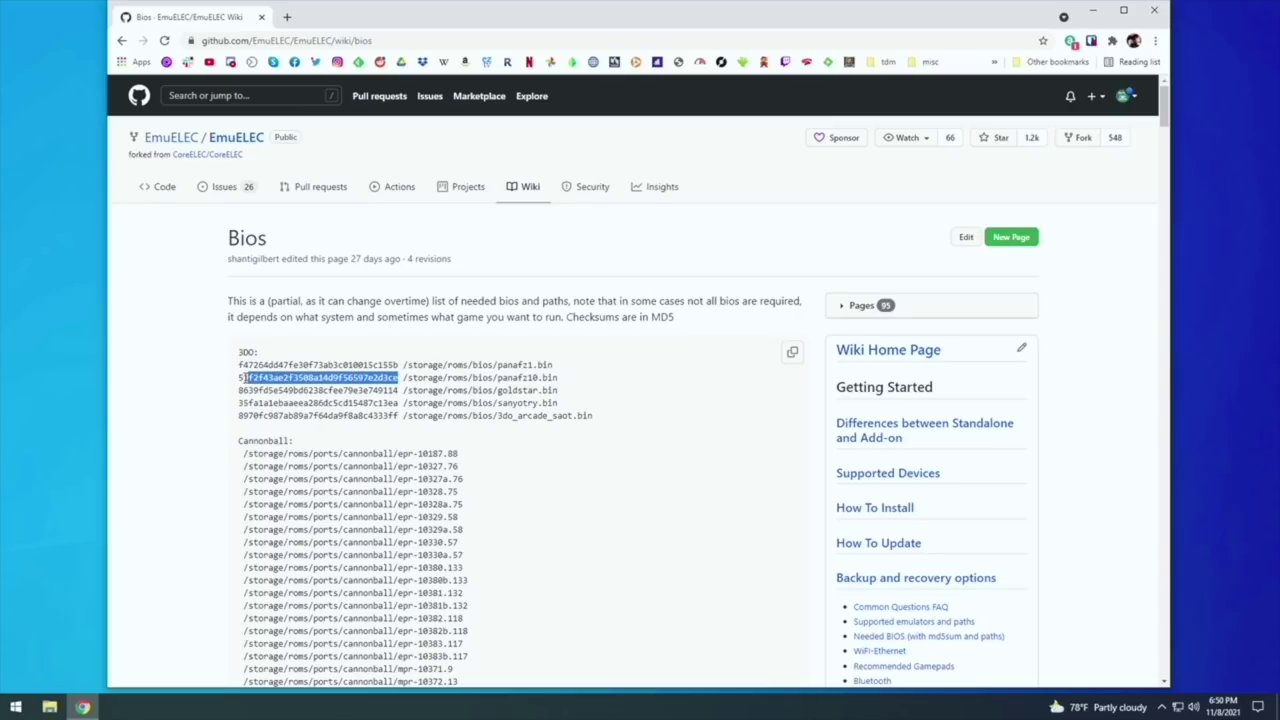
click(308, 378)
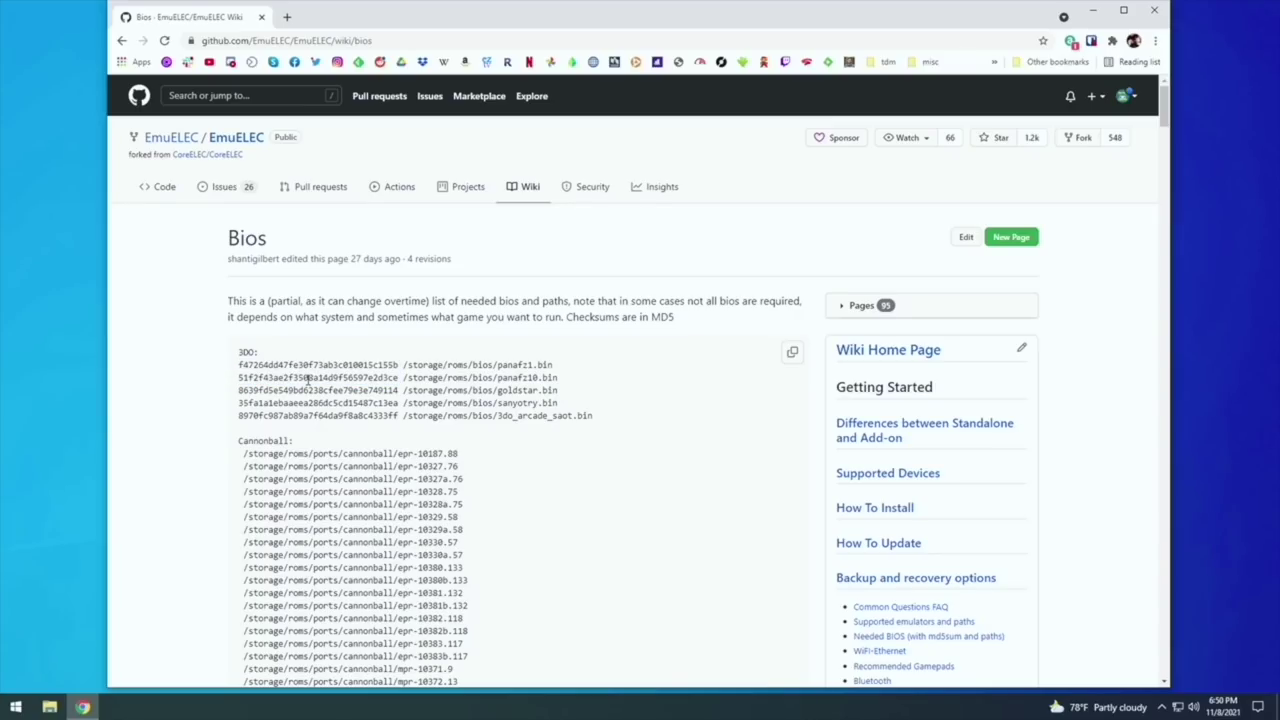
scroll(308, 378, down, 10)
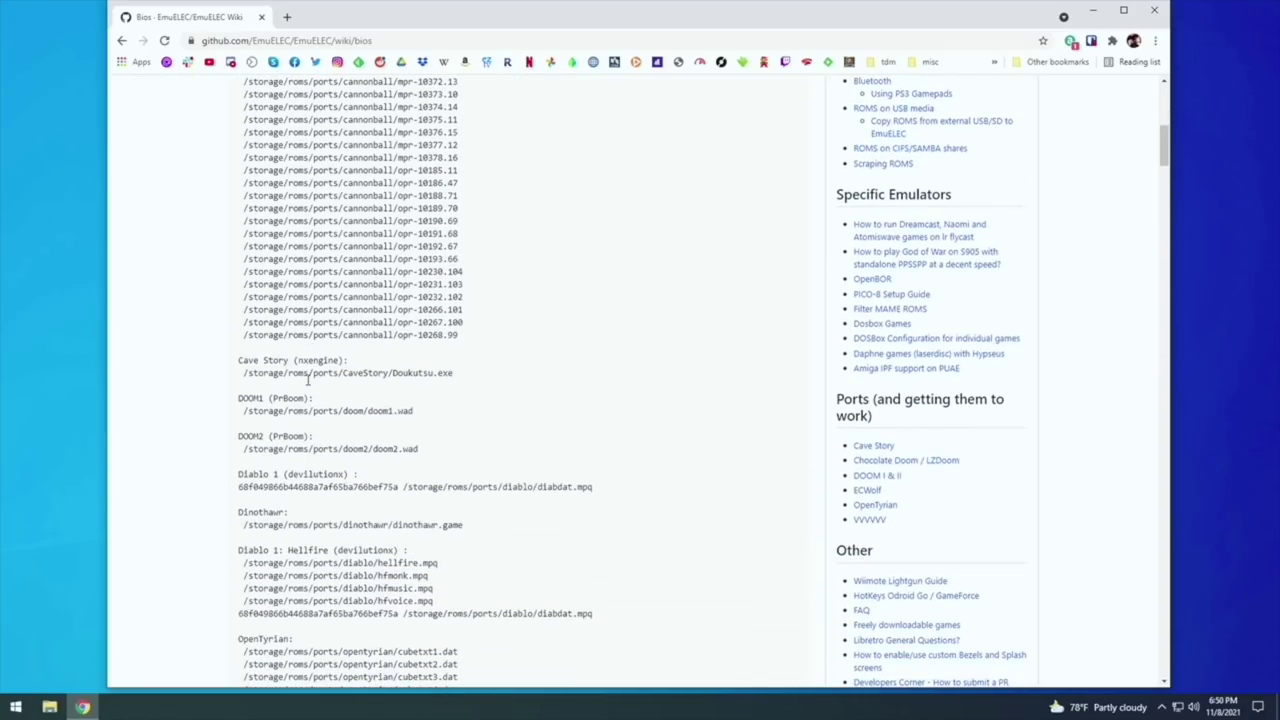
scroll(308, 378, down, 8)
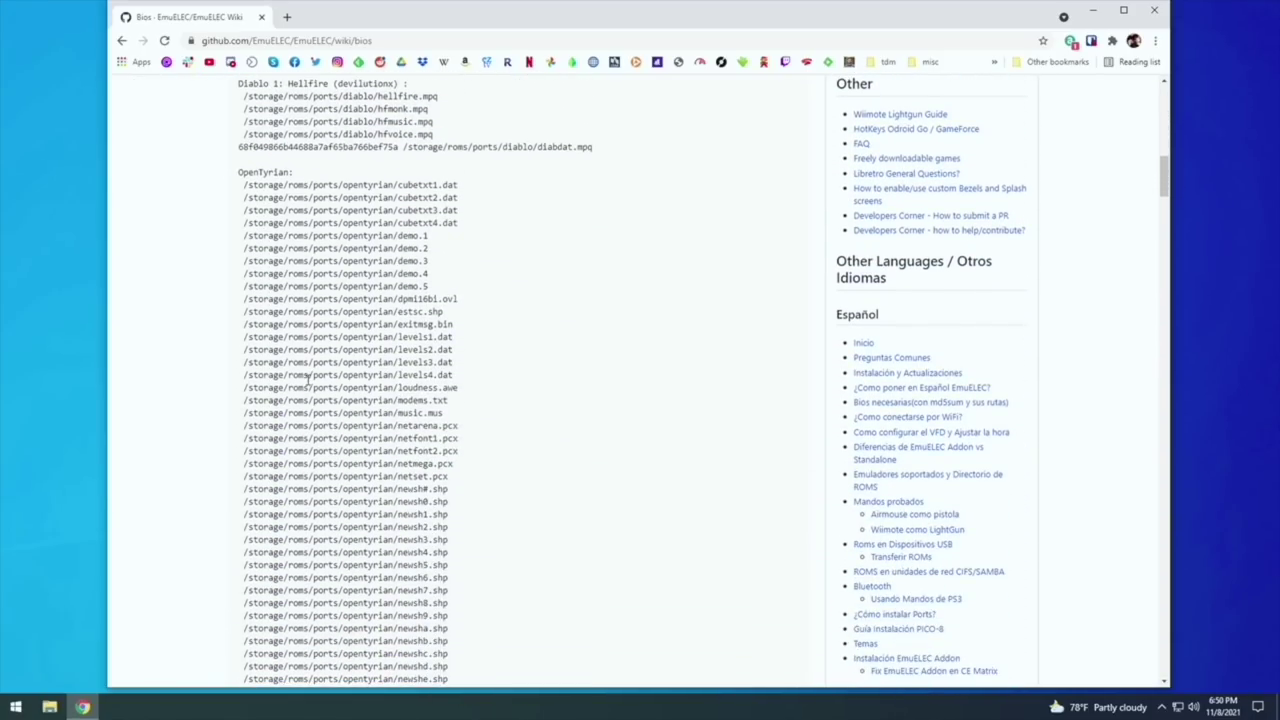